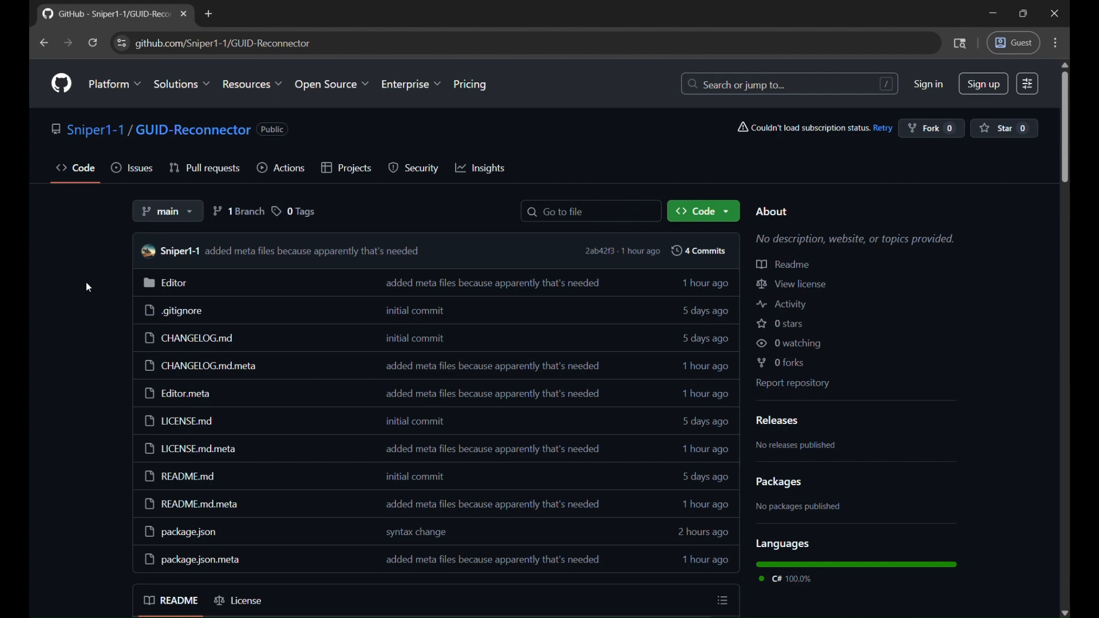
- Skim the GUID-Reconnector repository's README and copy the repository's HTTPS clone URL
{"action": "scroll", "coordinate": [87, 286], "scroll_direction": "down", "scroll_amount": 10}
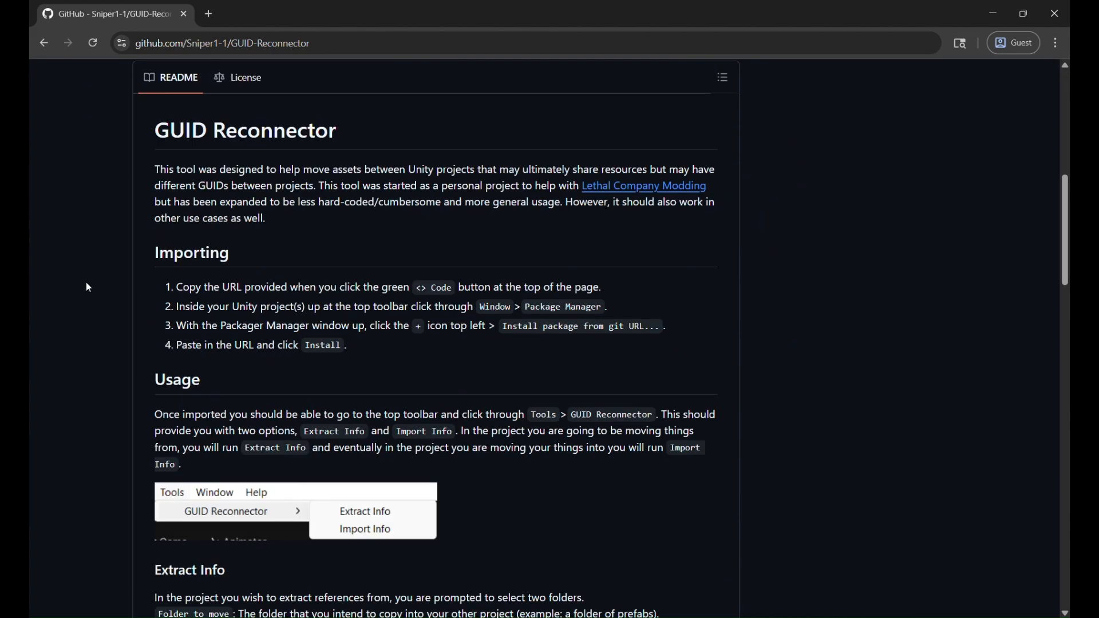
{"action": "scroll", "coordinate": [86, 282], "scroll_direction": "down", "scroll_amount": 4}
{"action": "scroll", "coordinate": [86, 283], "scroll_direction": "up", "scroll_amount": 12}
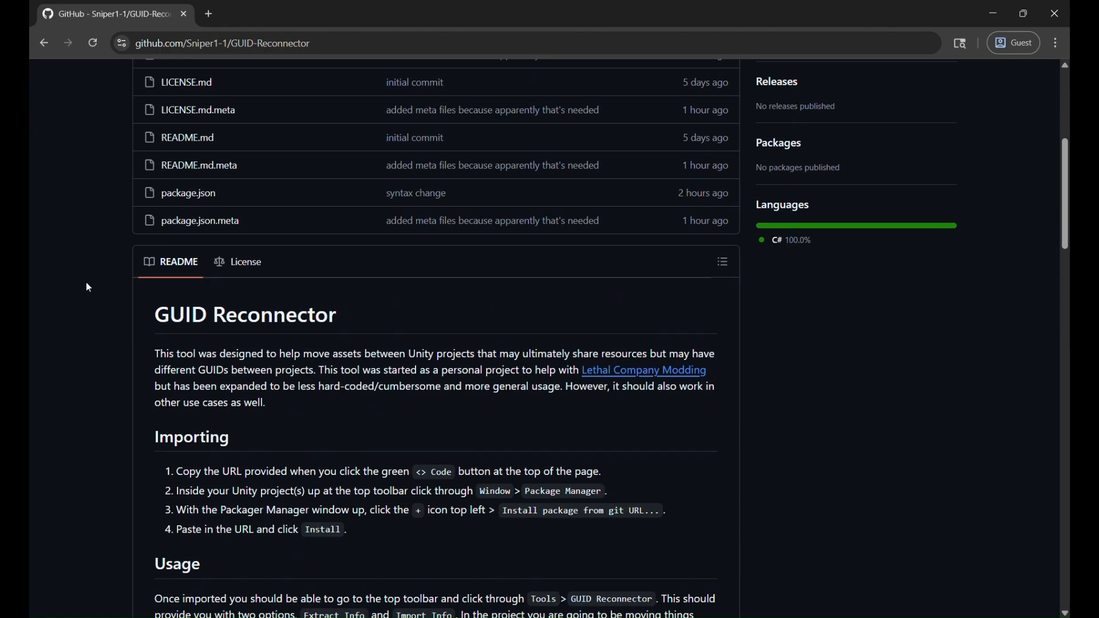
{"action": "scroll", "coordinate": [87, 288], "scroll_direction": "up", "scroll_amount": 2}
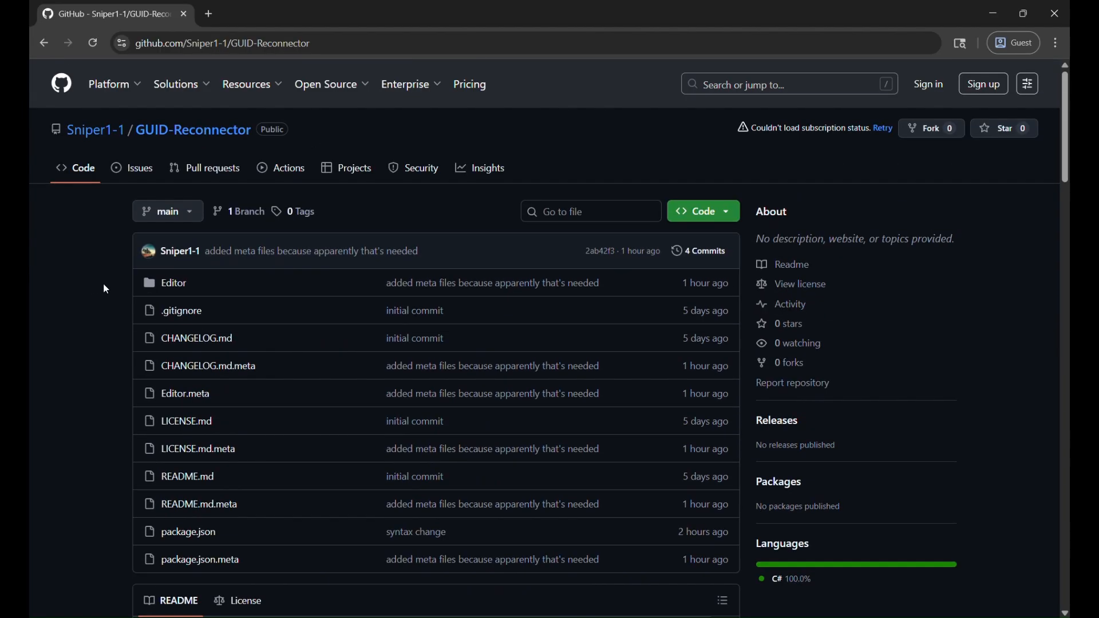
{"action": "left_click", "coordinate": [703, 211]}
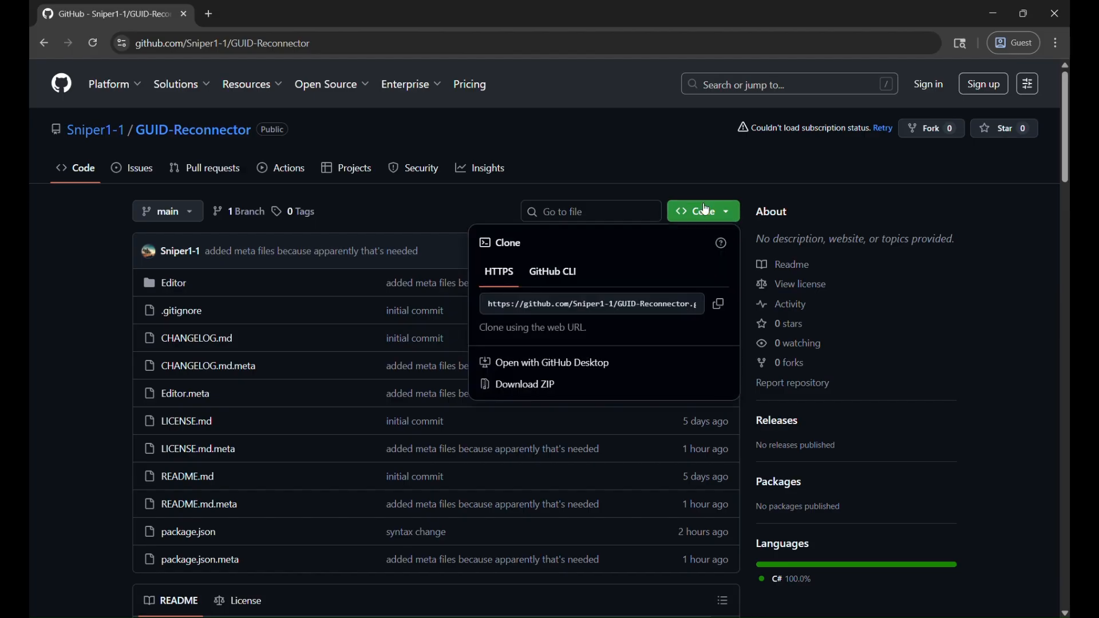
{"action": "left_click", "coordinate": [722, 304]}
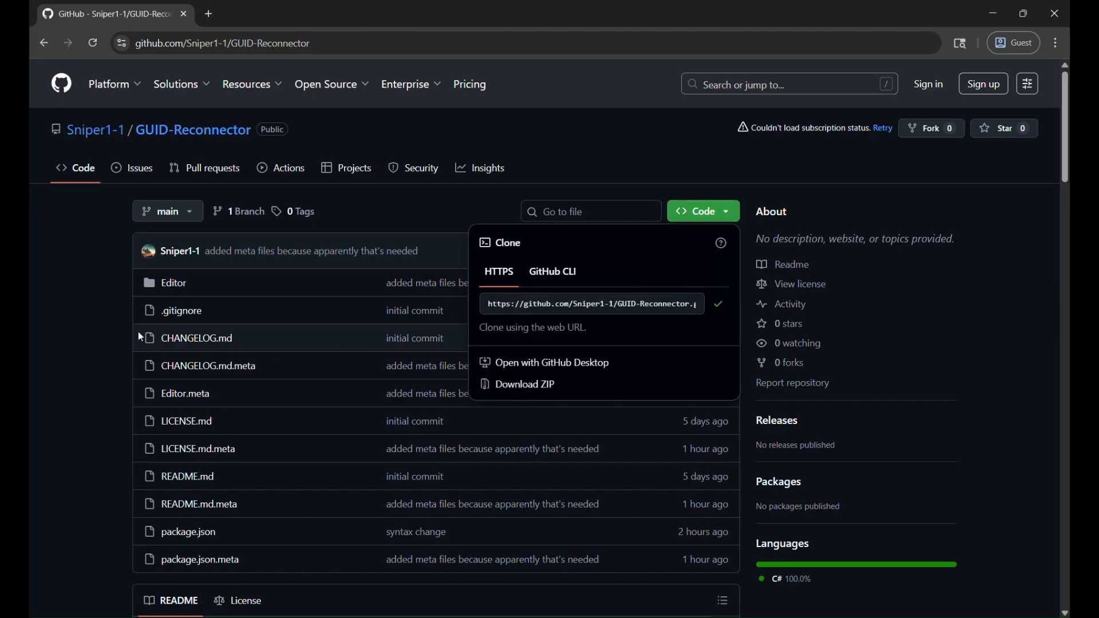
{"action": "left_click", "coordinate": [105, 330]}
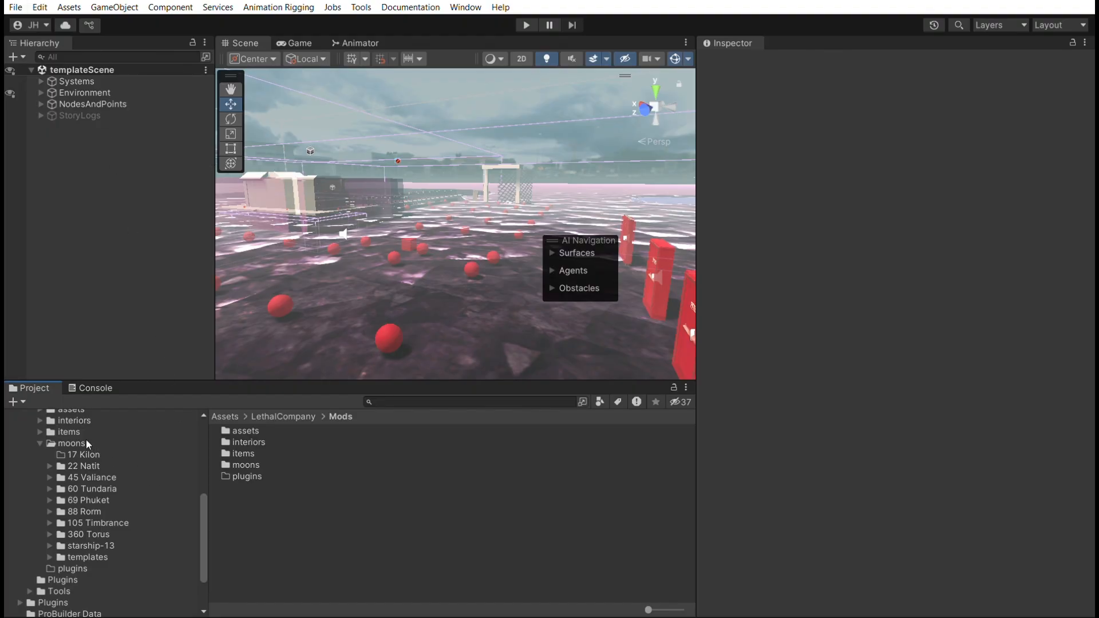
- Switch to Unity and compare the LethalCompany/Mods folder contents of the source project and the GUID Demo project
{"action": "scroll", "coordinate": [92, 451], "scroll_direction": "down", "scroll_amount": 2}
{"action": "scroll", "coordinate": [95, 454], "scroll_direction": "up", "scroll_amount": 2}
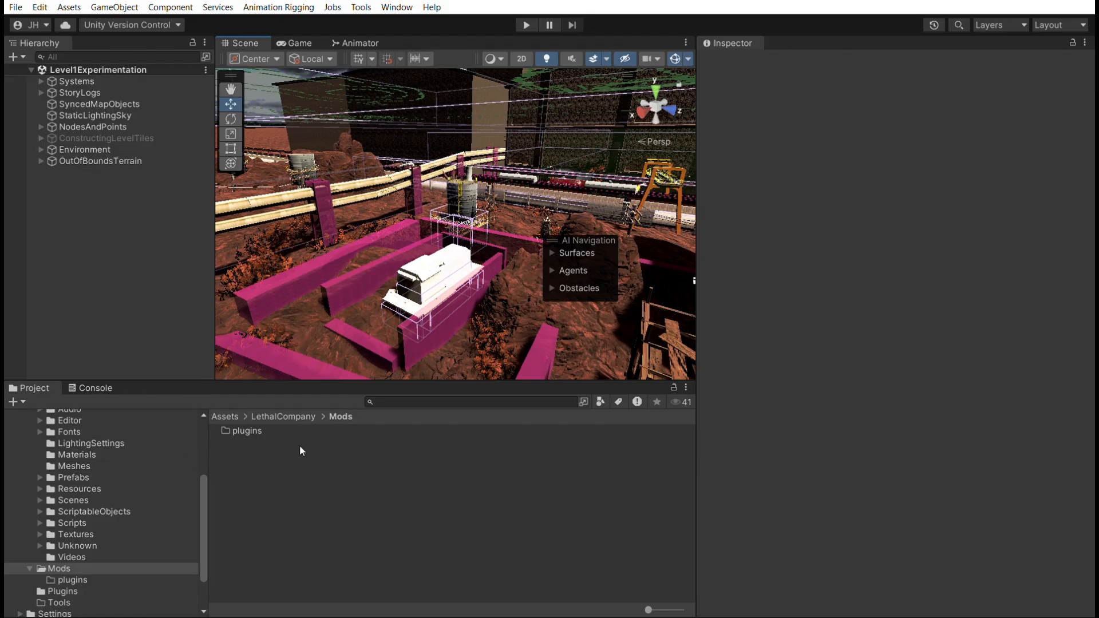
{"action": "scroll", "coordinate": [108, 435], "scroll_direction": "up", "scroll_amount": 5}
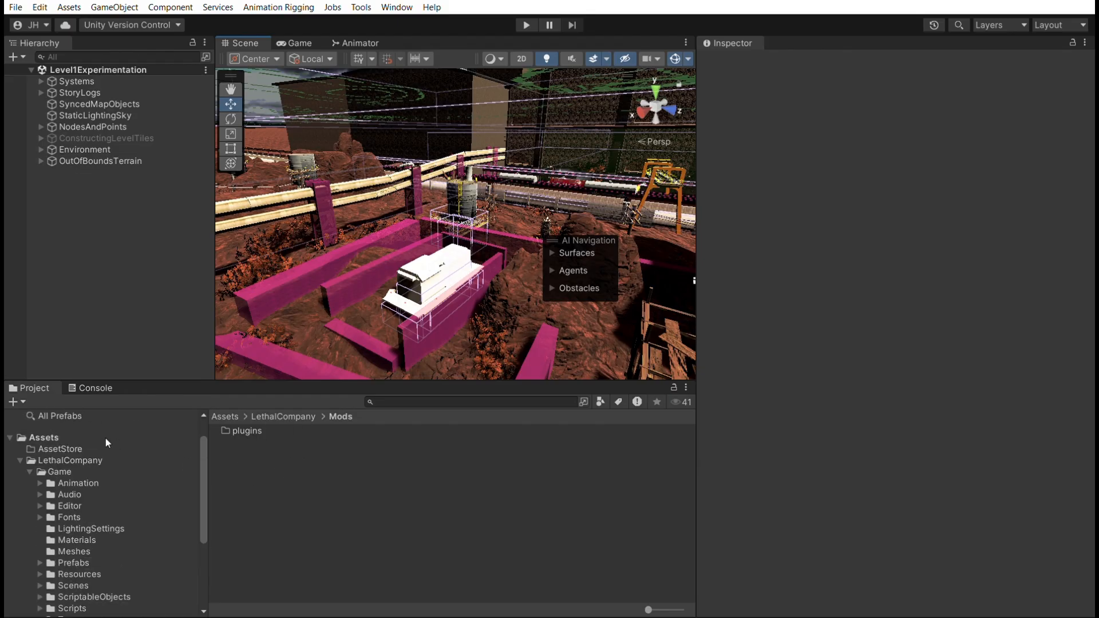
{"action": "scroll", "coordinate": [112, 458], "scroll_direction": "down", "scroll_amount": 5}
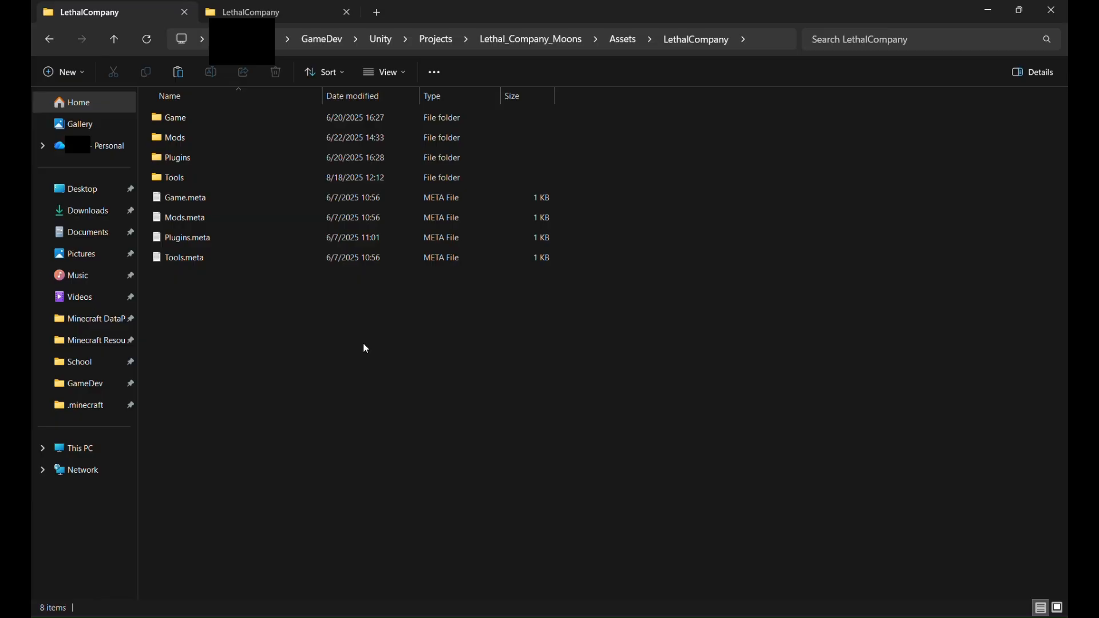
- In File Explorer, copy the Mods folder from Lethal_Company_Moons/Assets/LethalCompany into GUID Demo/Assets/LethalCompany
{"action": "double_click", "coordinate": [237, 137]}
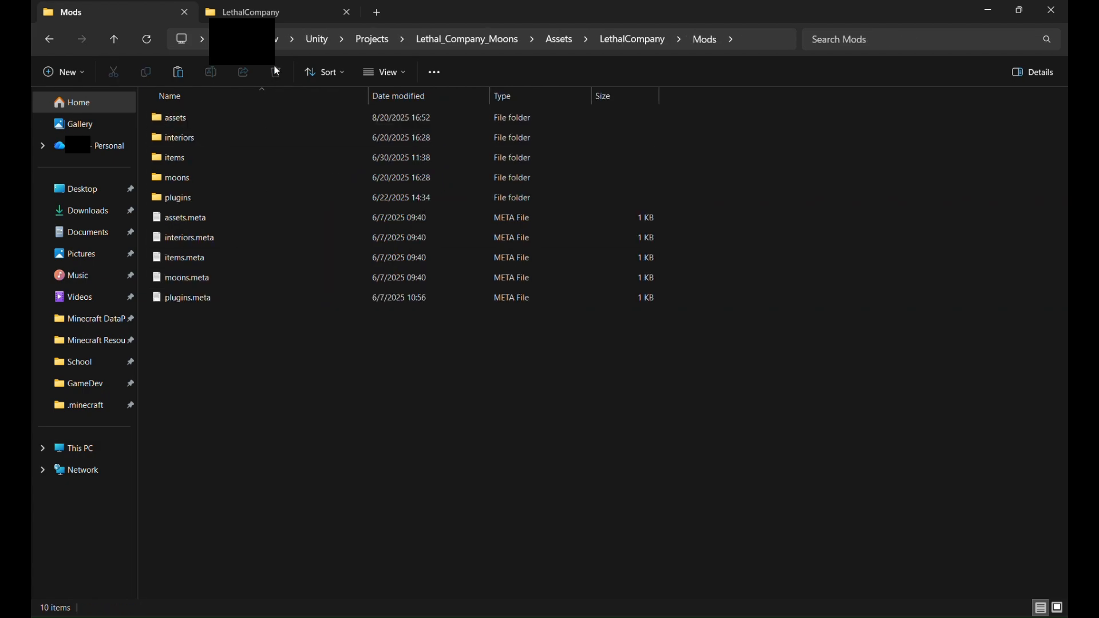
{"action": "left_click", "coordinate": [289, 25]}
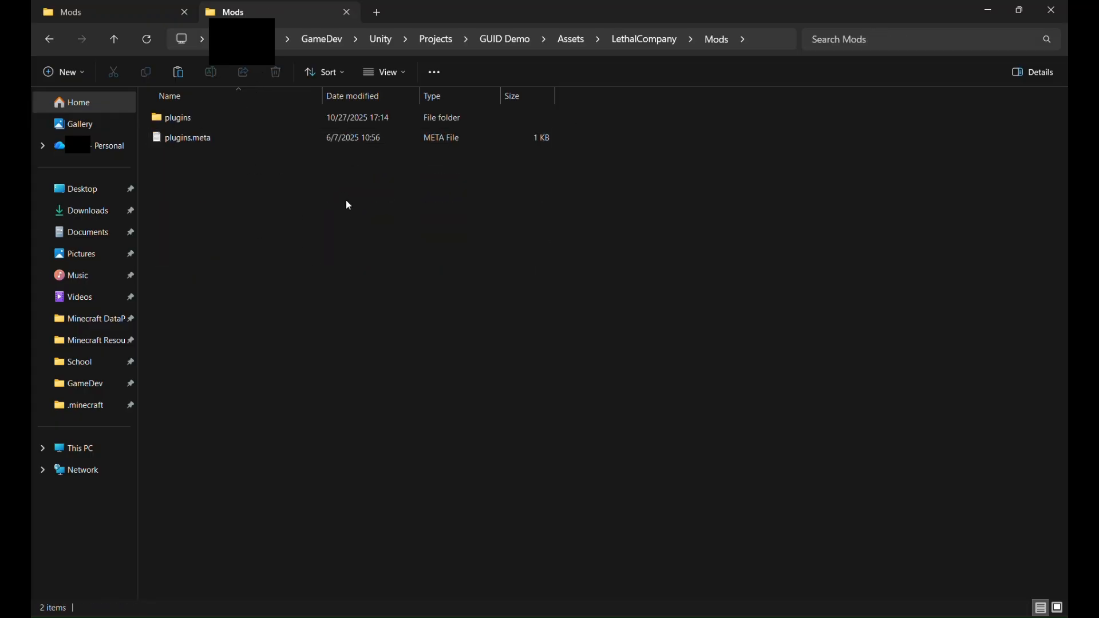
{"action": "left_click", "coordinate": [114, 42]}
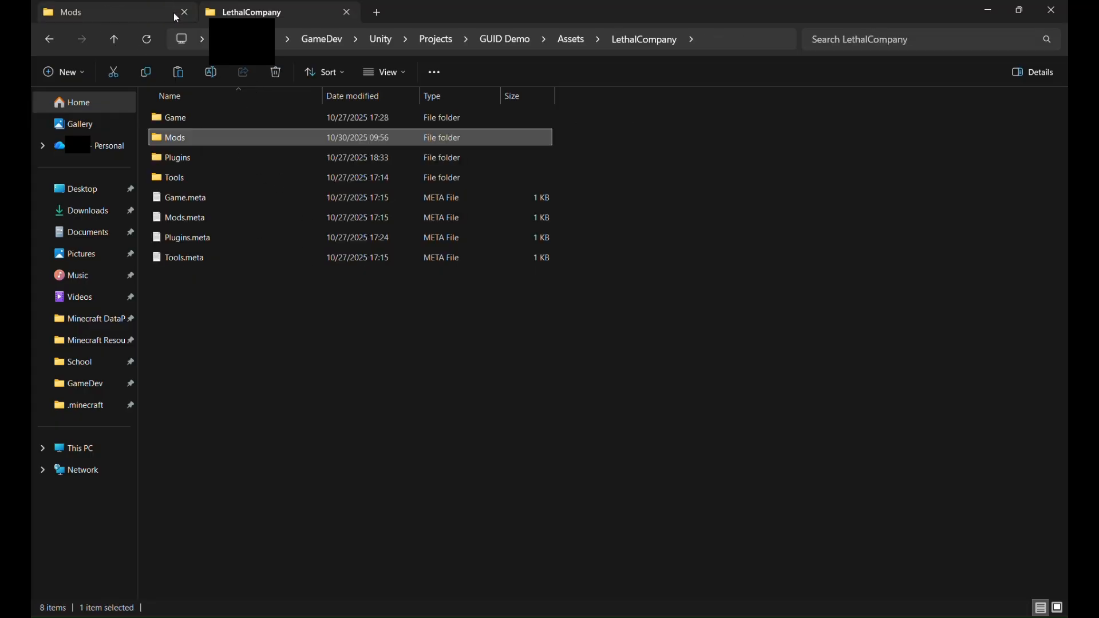
{"action": "left_click", "coordinate": [144, 11]}
{"action": "left_click", "coordinate": [115, 40]}
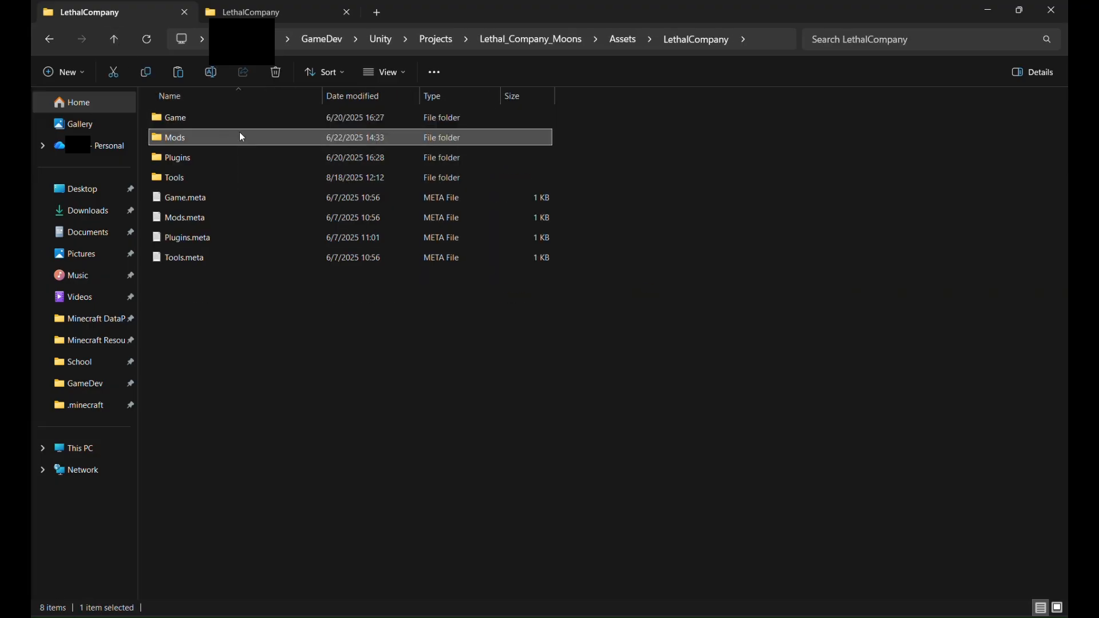
{"action": "left_click", "coordinate": [276, 17]}
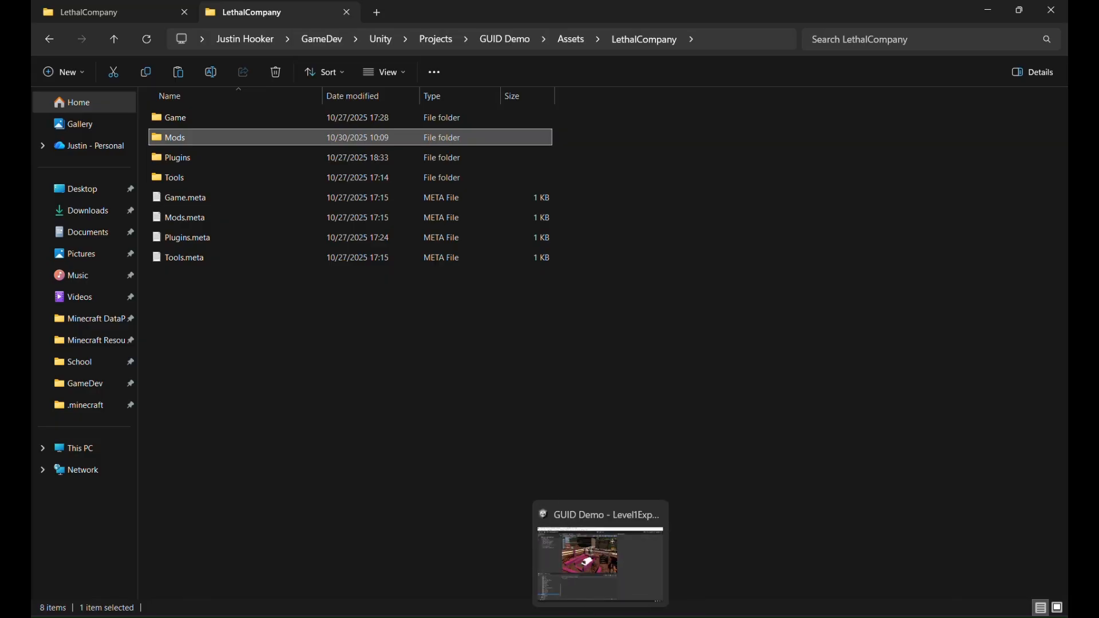
- Switch to the GUID Demo project in Unity, open templateScene from Mods/moons/templates and inspect its objects
{"action": "left_click", "coordinate": [595, 558]}
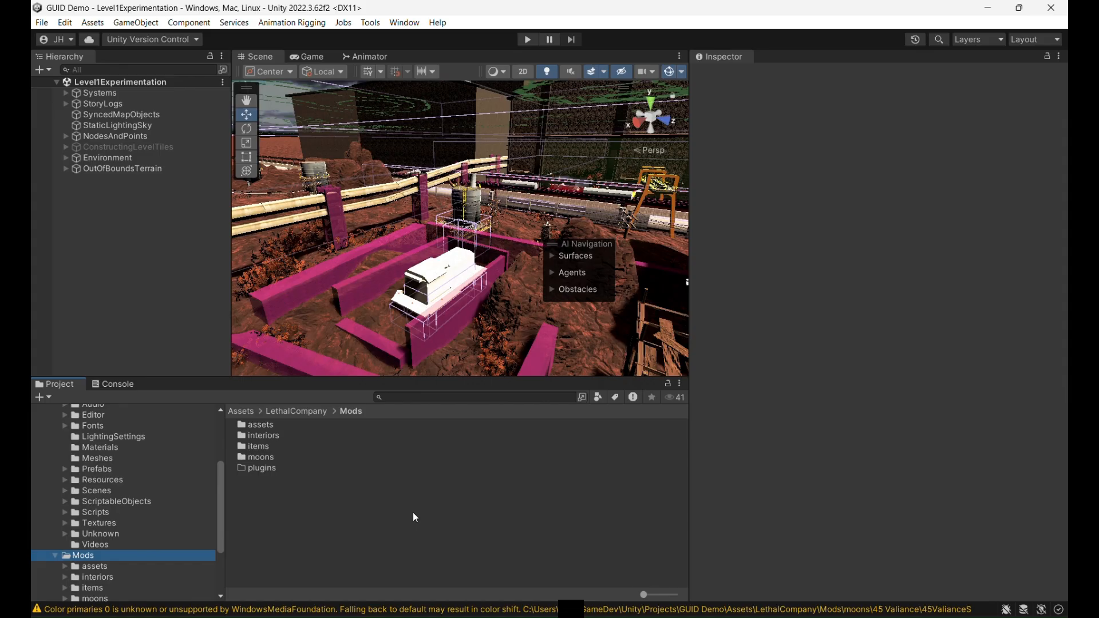
{"action": "double_click", "coordinate": [291, 458]}
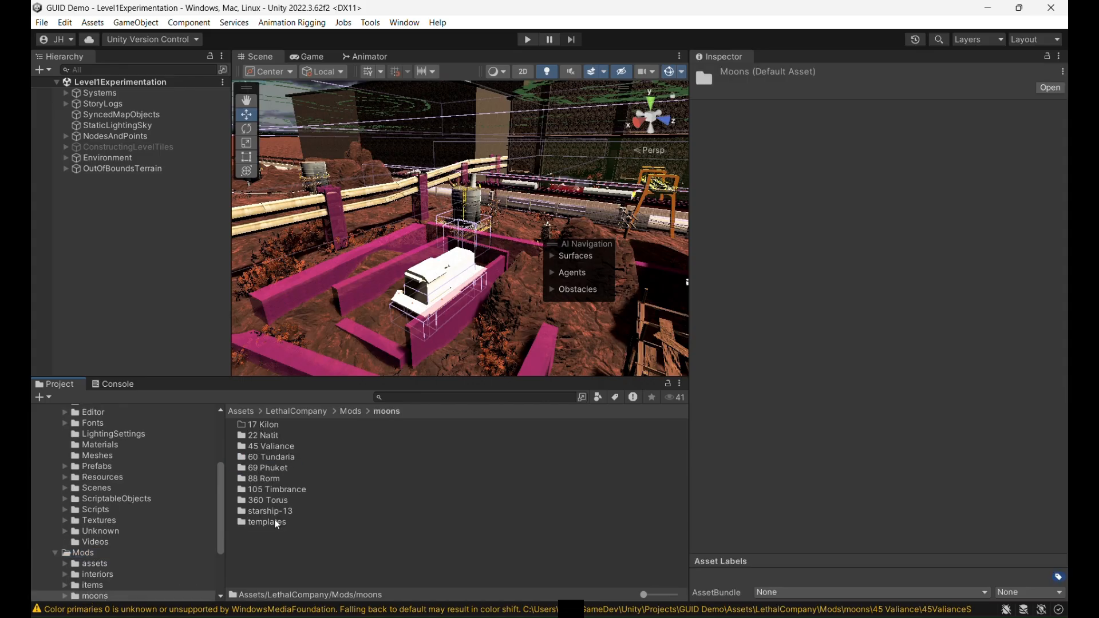
{"action": "double_click", "coordinate": [267, 522]}
{"action": "left_click", "coordinate": [284, 468]}
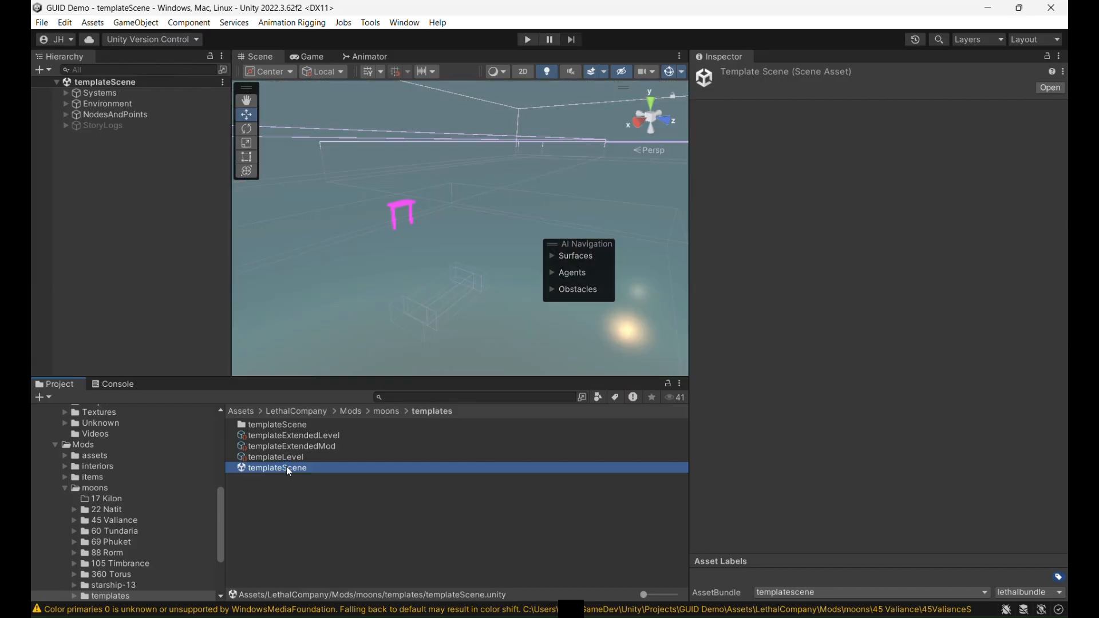
{"action": "mouse_move", "coordinate": [417, 218]}
{"action": "right_mouse_down"}
{"action": "mouse_move", "coordinate": [414, 231]}
{"action": "mouse_move", "coordinate": [449, 250]}
{"action": "mouse_move", "coordinate": [424, 211]}
{"action": "right_mouse_up"}
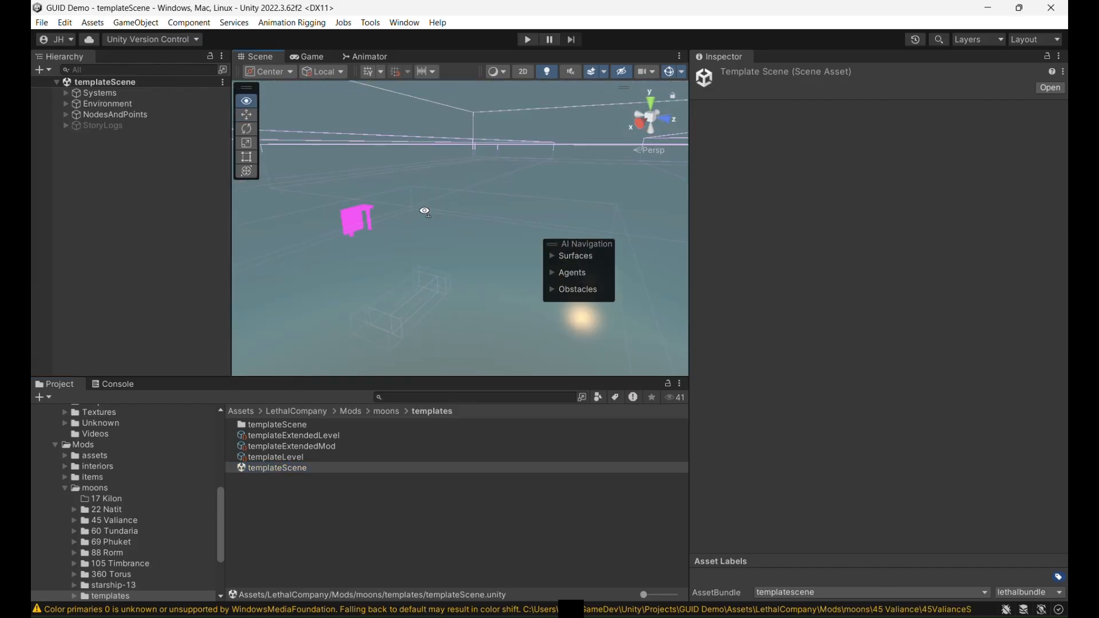
{"action": "middle_click_drag", "start_coordinate": [430, 237], "coordinate": [405, 207]}
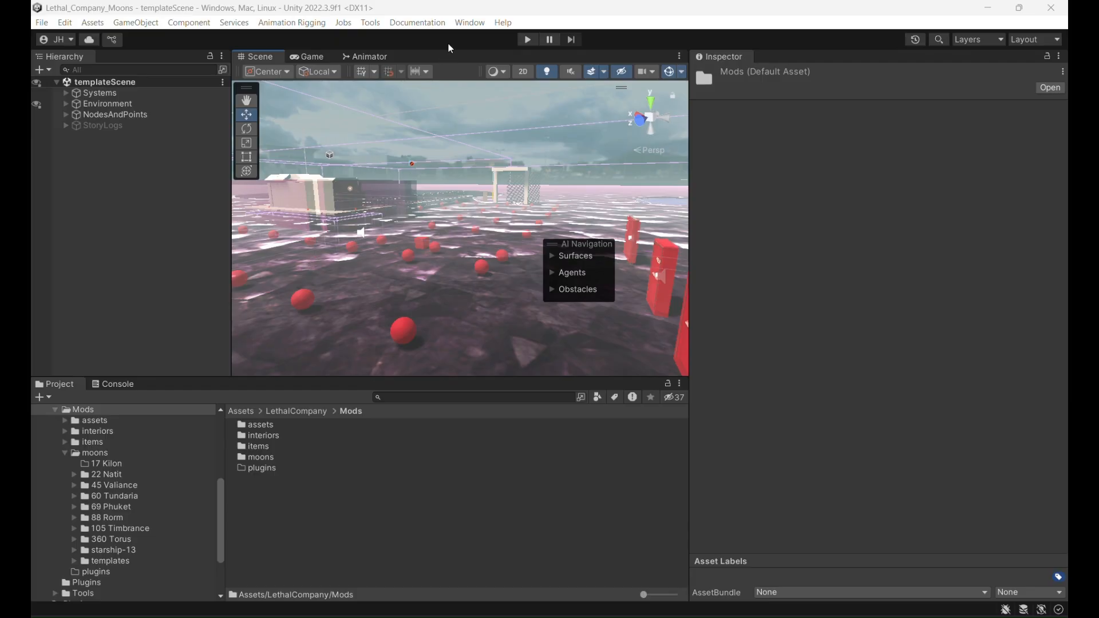
- In the Lethal_Company_Moons project, install the GUID Reconnector package from the copied git URL and close the Package Manager
{"action": "left_click", "coordinate": [456, 24]}
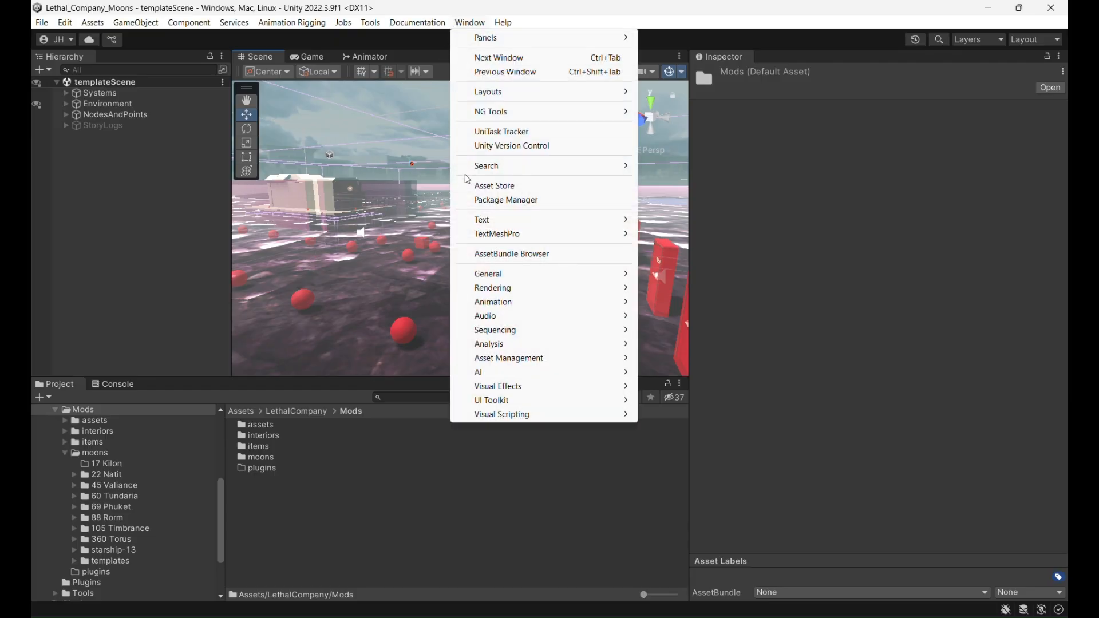
{"action": "left_click", "coordinate": [519, 205]}
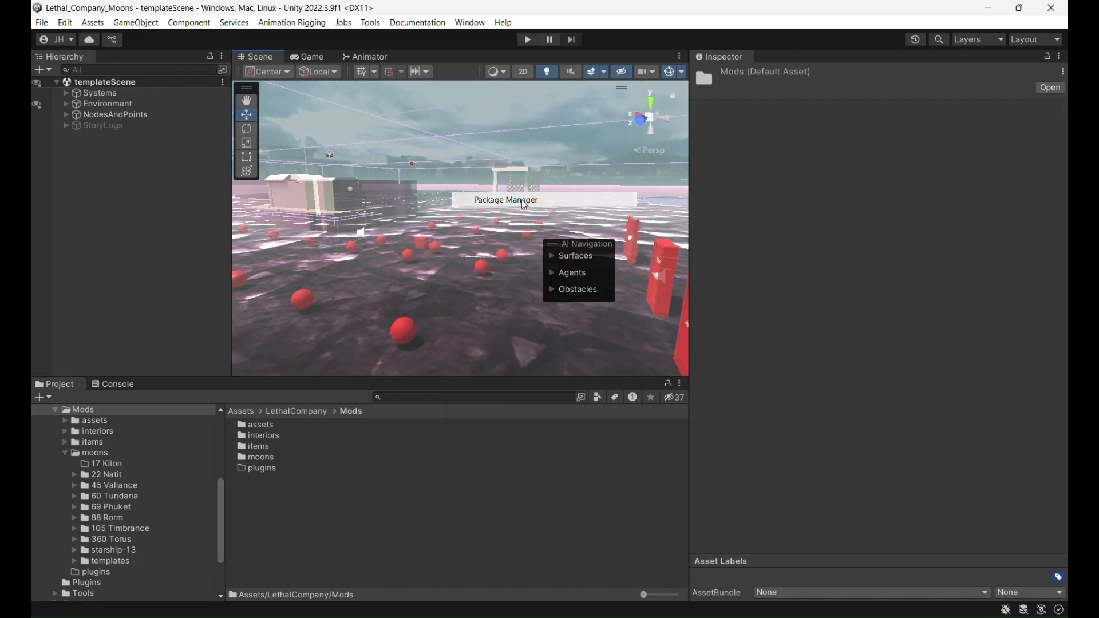
{"action": "left_click", "coordinate": [318, 141]}
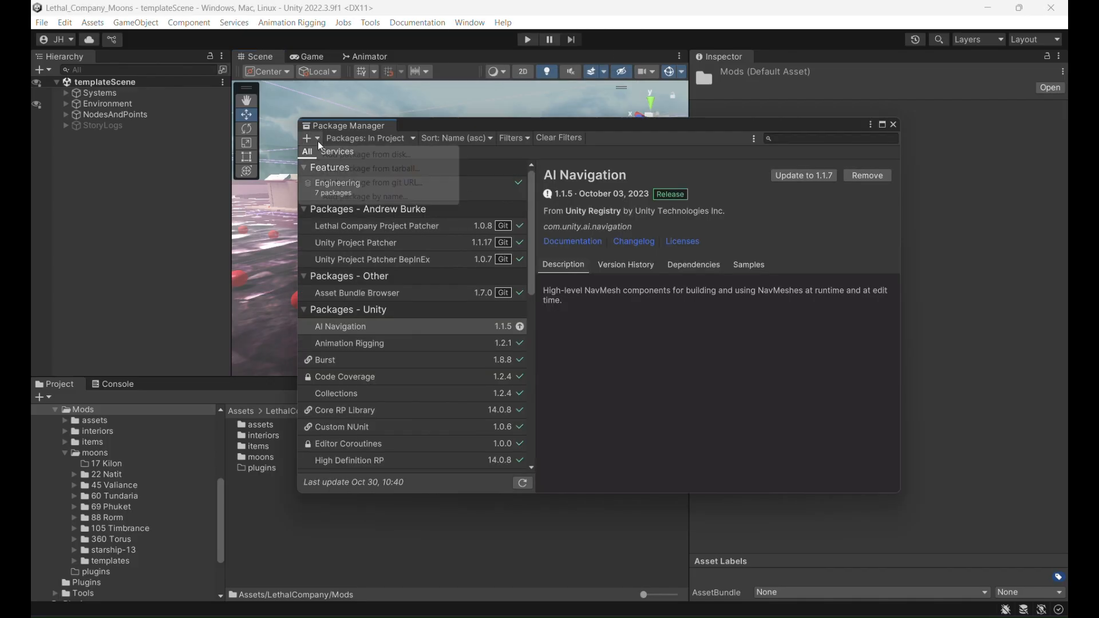
{"action": "left_click", "coordinate": [375, 183]}
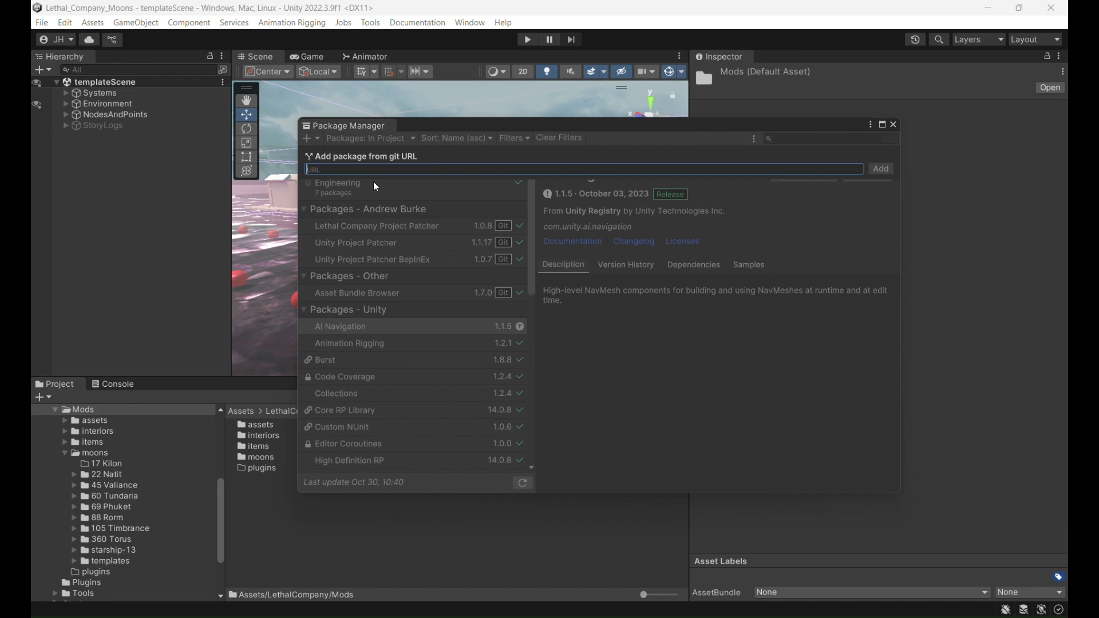
{"action": "type", "text": "https://github.com/Sniper1-1/GUID-Reconnector.git"}
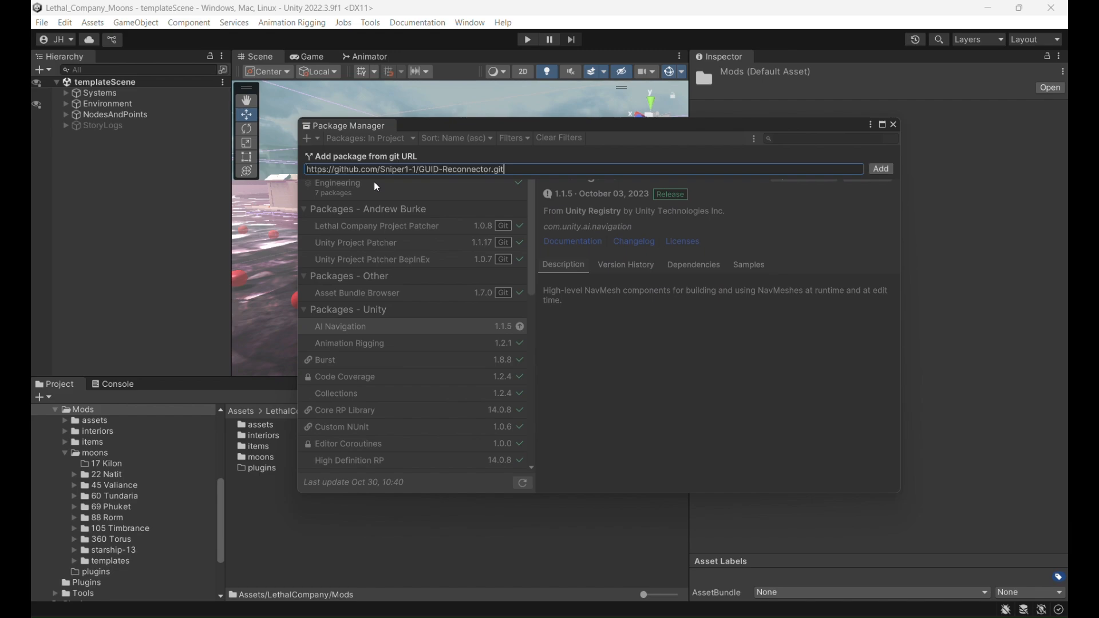
{"action": "left_click", "coordinate": [890, 170]}
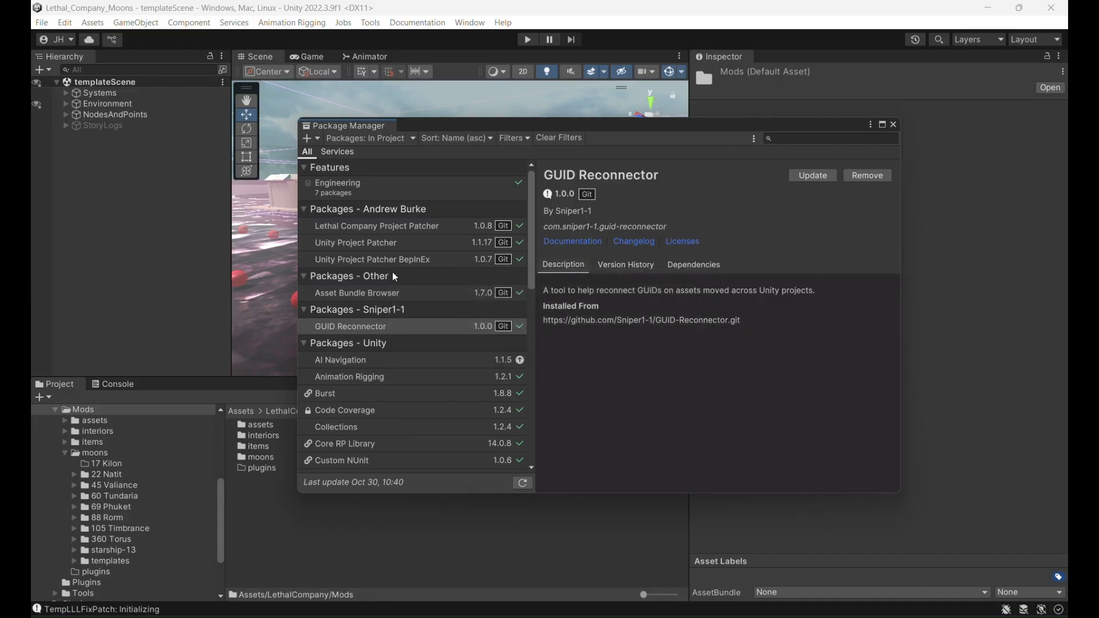
{"action": "left_click", "coordinate": [894, 123]}
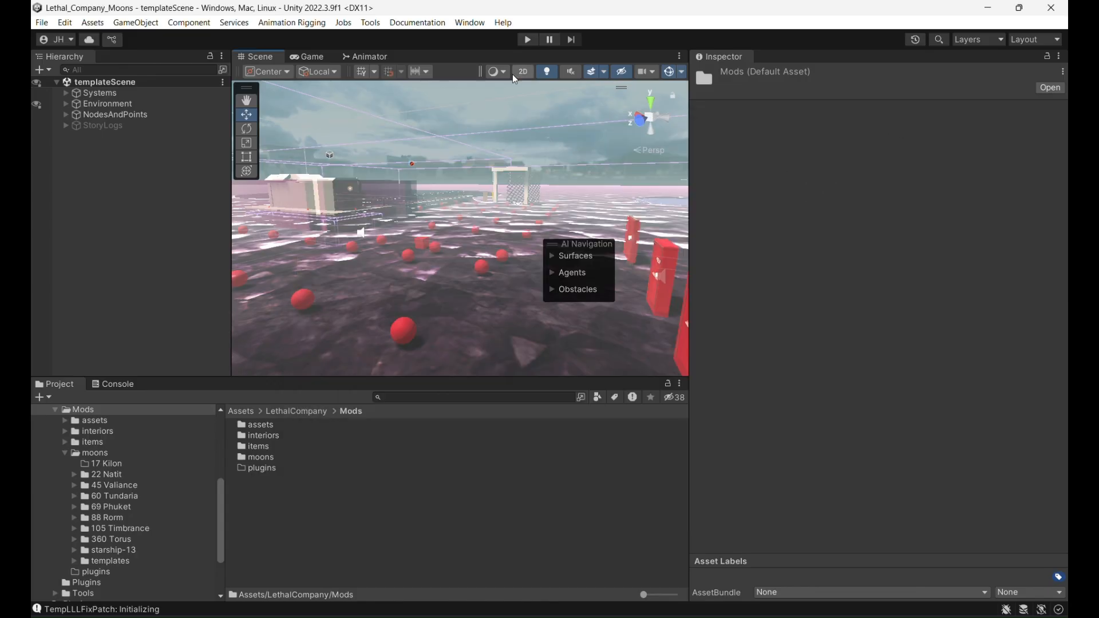
- Open GUID Reconnector's Extract Info tool and set the folder to move to Assets/LethalCompany/Mods
{"action": "left_click", "coordinate": [370, 23]}
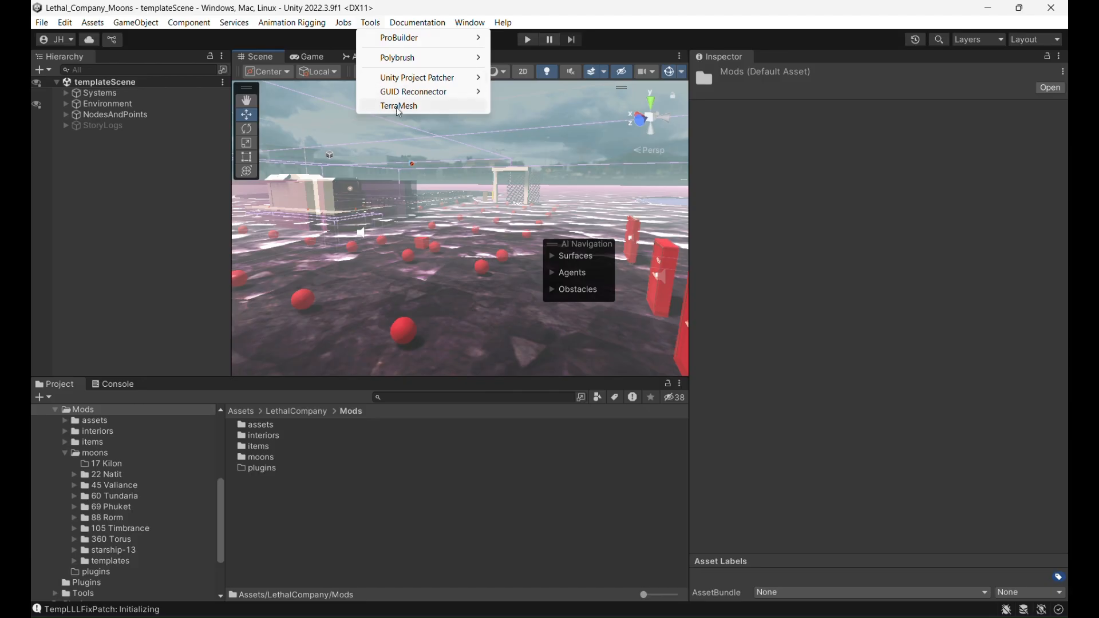
{"action": "mouse_move", "coordinate": [438, 93]}
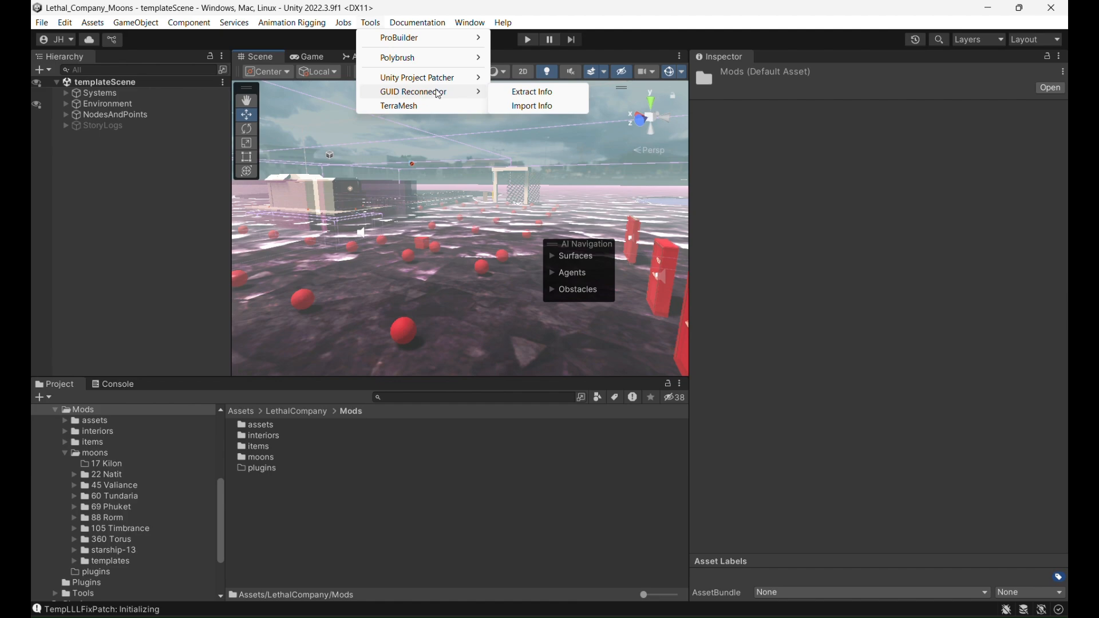
{"action": "left_click", "coordinate": [528, 93]}
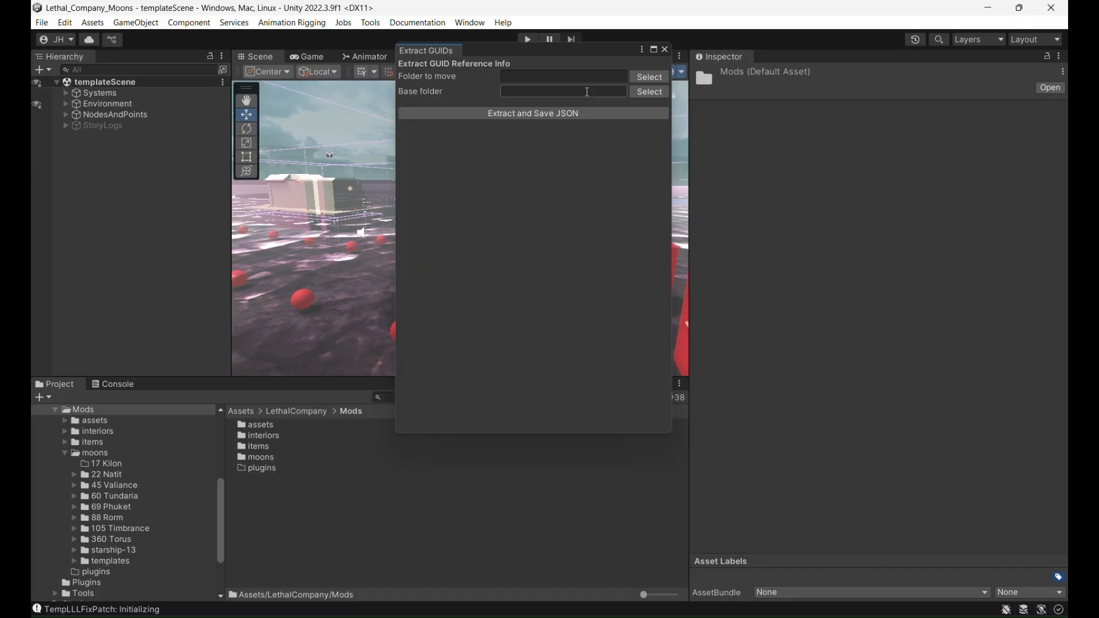
{"action": "left_click", "coordinate": [641, 82]}
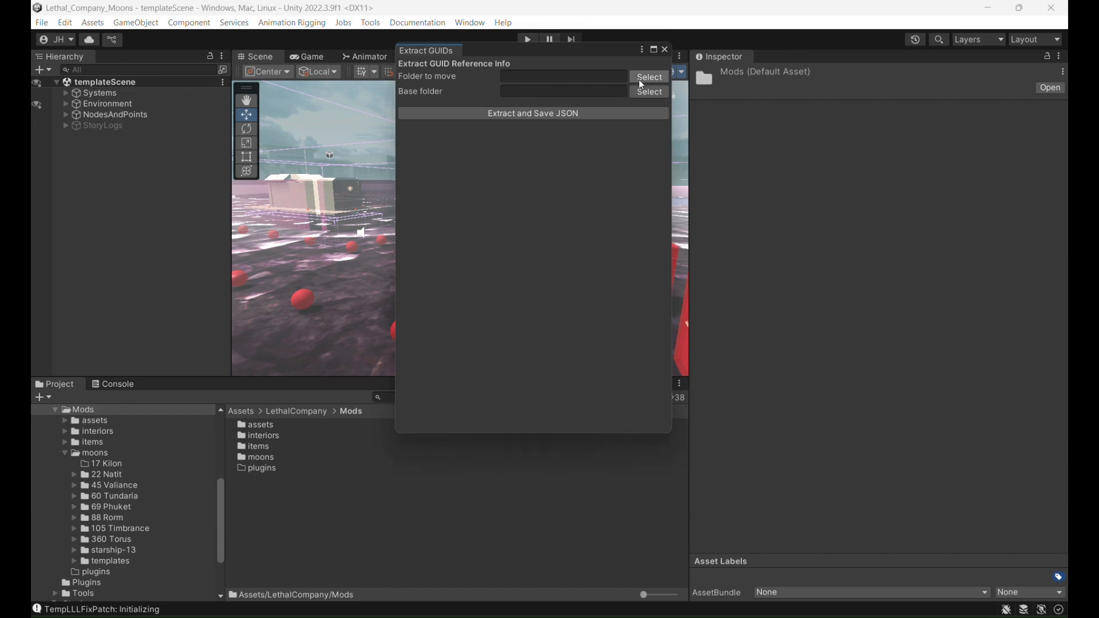
{"action": "double_click", "coordinate": [259, 310]}
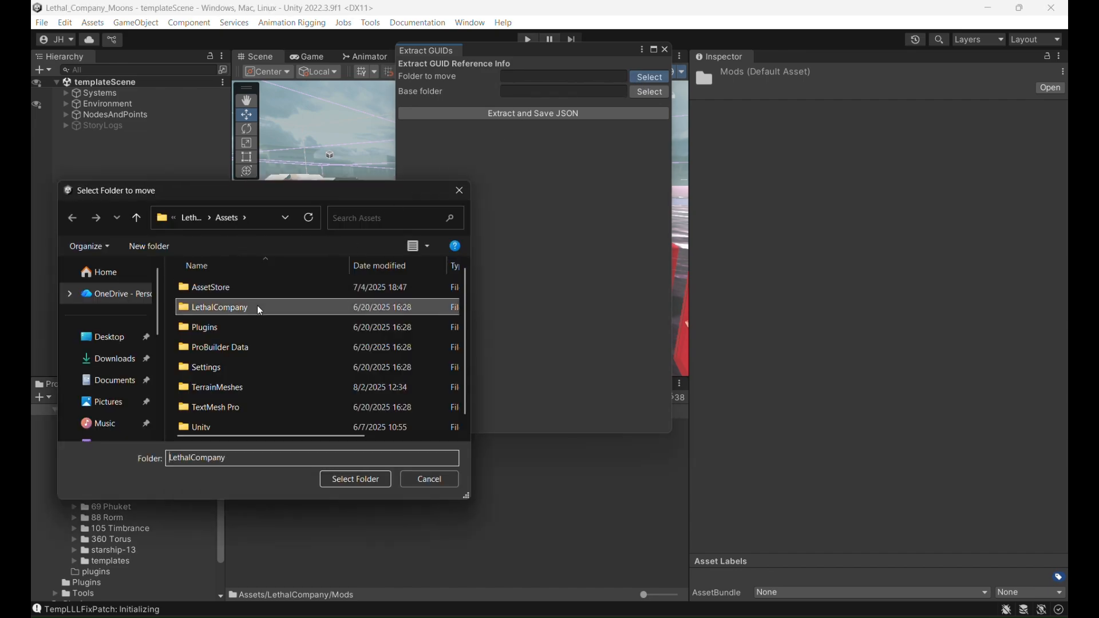
{"action": "left_click", "coordinate": [257, 309]}
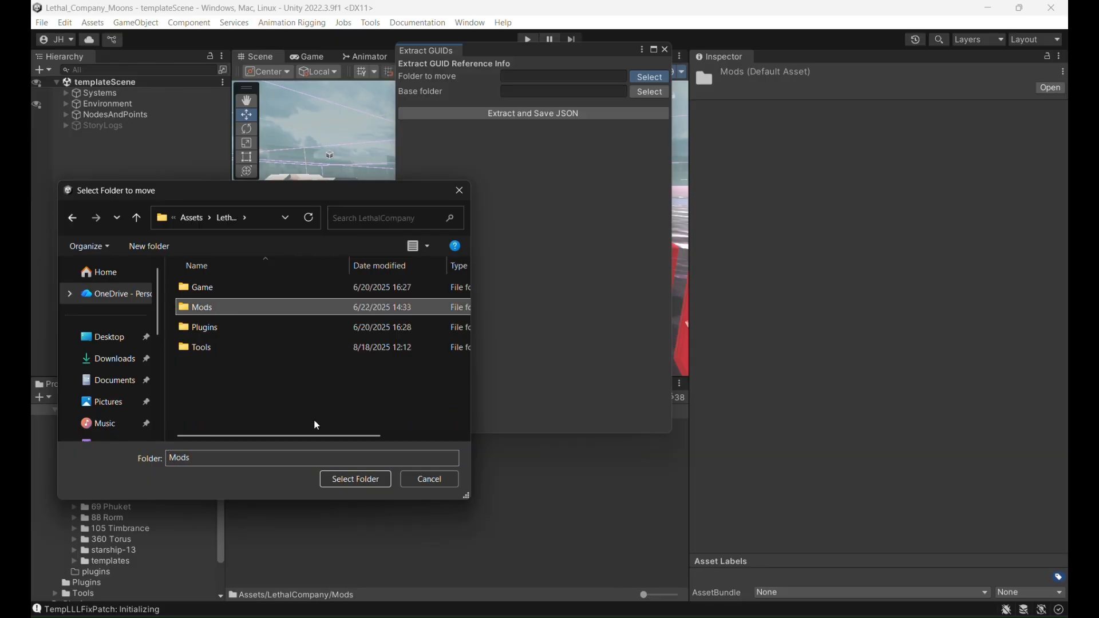
{"action": "left_click", "coordinate": [349, 478]}
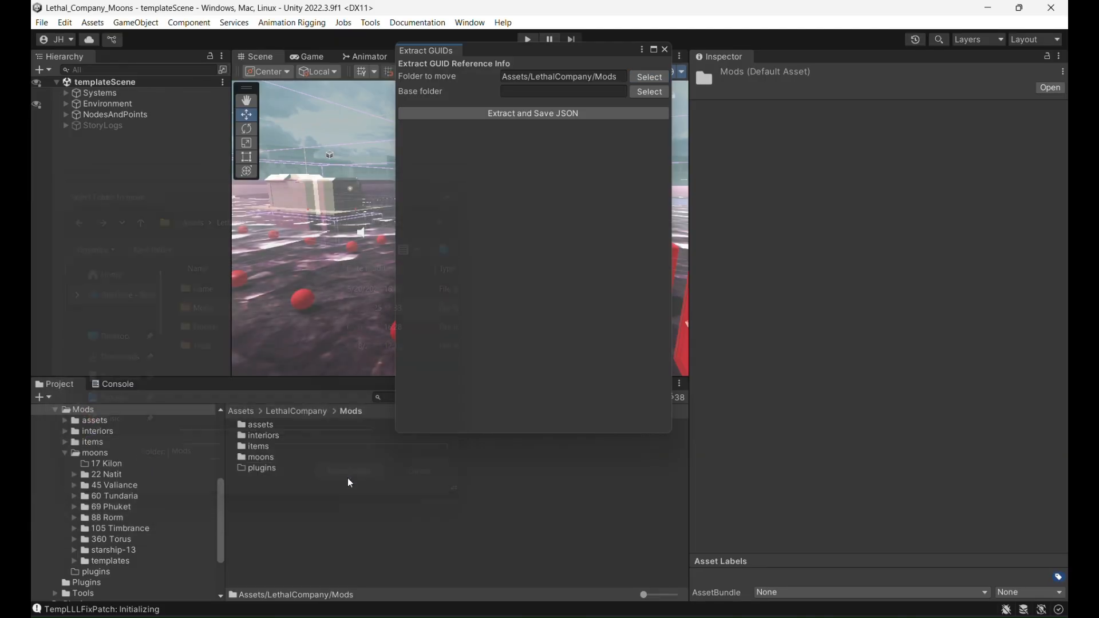
- Set the base folder for the GUID extraction to Assets/LethalCompany/Game
{"action": "left_click", "coordinate": [647, 92]}
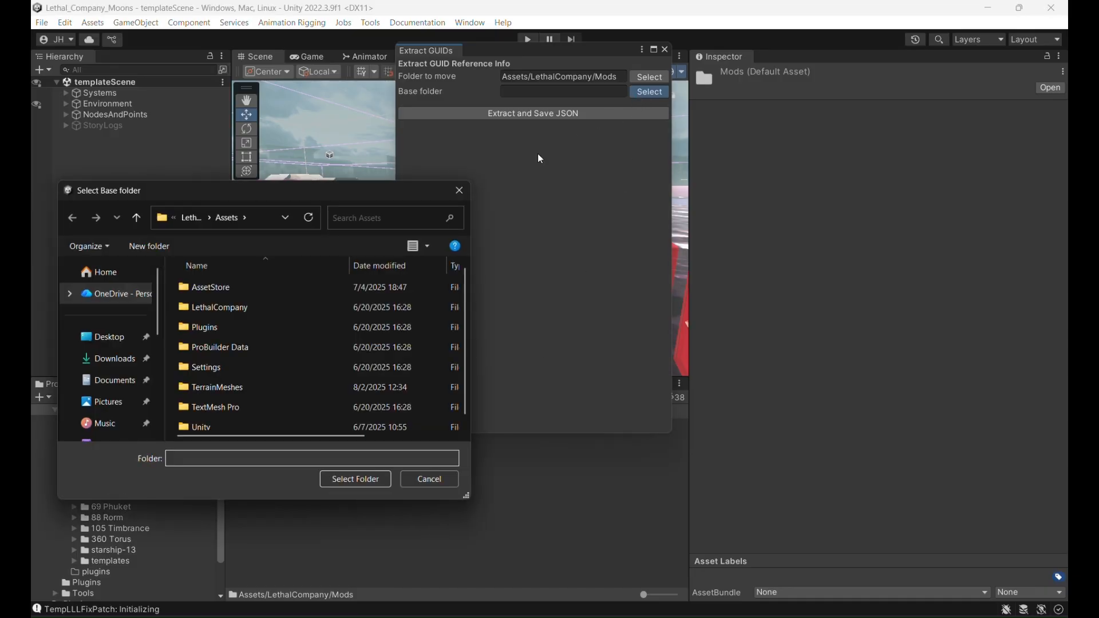
{"action": "double_click", "coordinate": [274, 304]}
{"action": "left_click", "coordinate": [269, 292]}
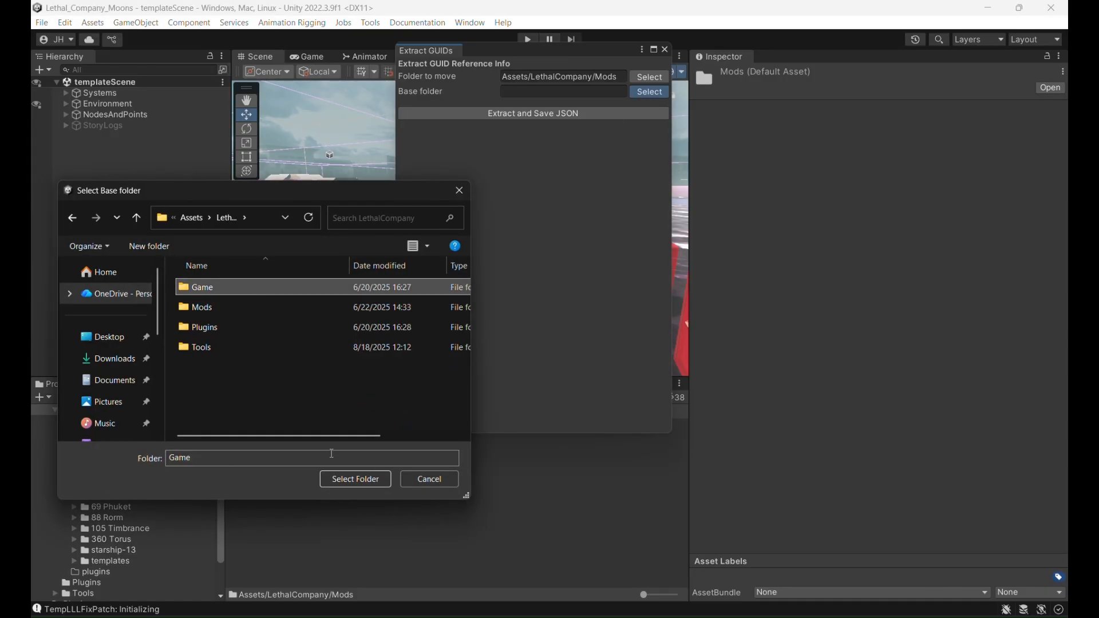
{"action": "left_click", "coordinate": [349, 480]}
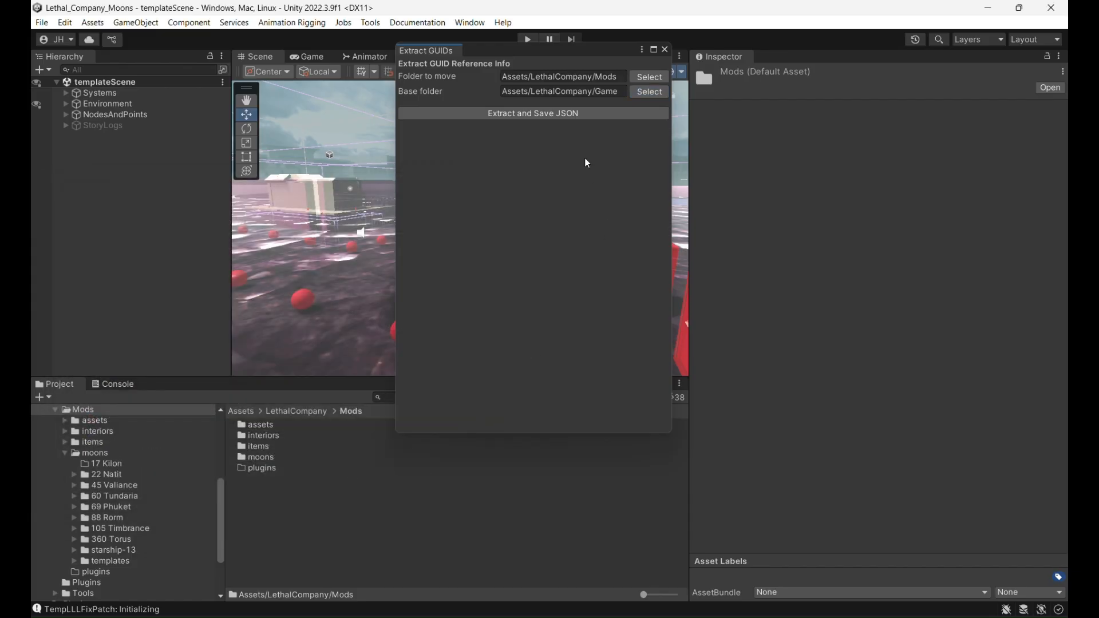
- Extract the GUID reference info, save it as GuidReferenceMap.json in Downloads/GUID_DEMO, and close the Extract GUIDs window
{"action": "left_click", "coordinate": [564, 114]}
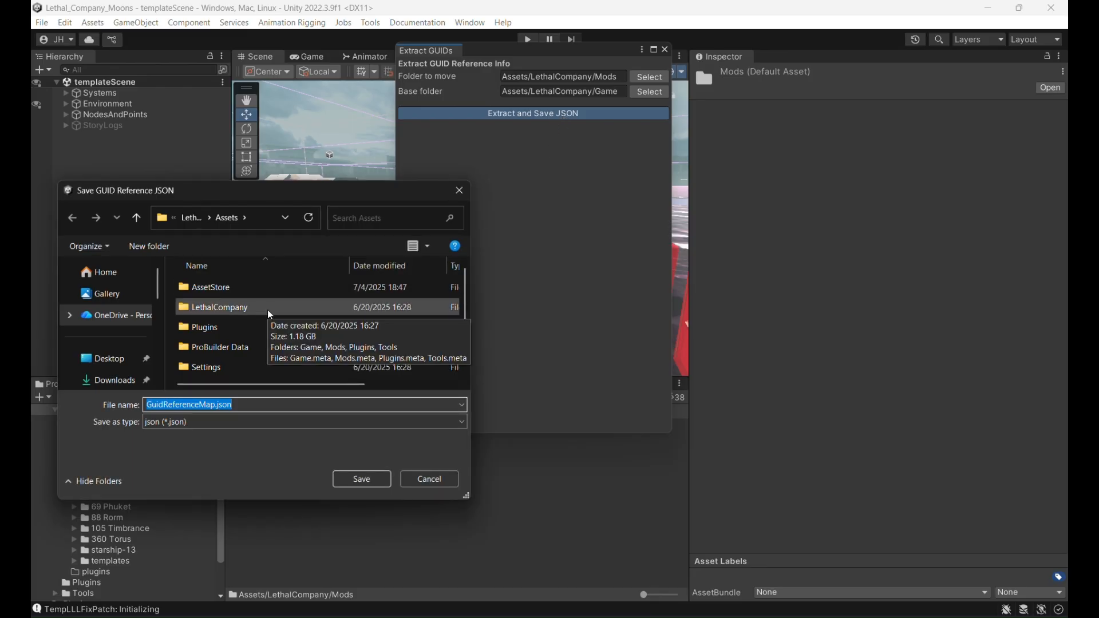
{"action": "left_click", "coordinate": [117, 379]}
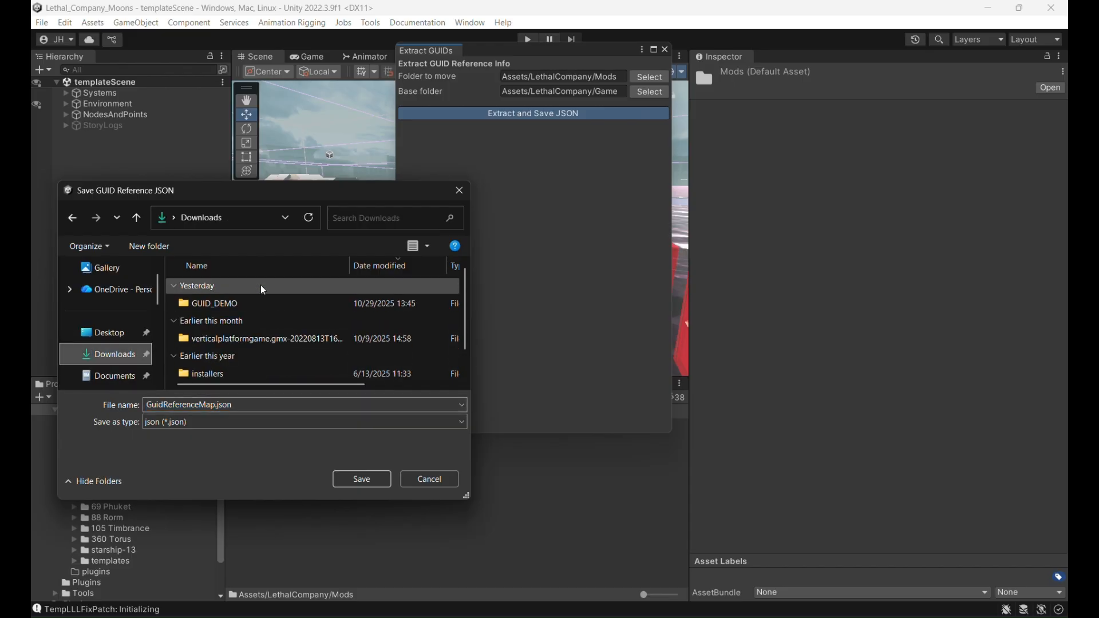
{"action": "double_click", "coordinate": [273, 300]}
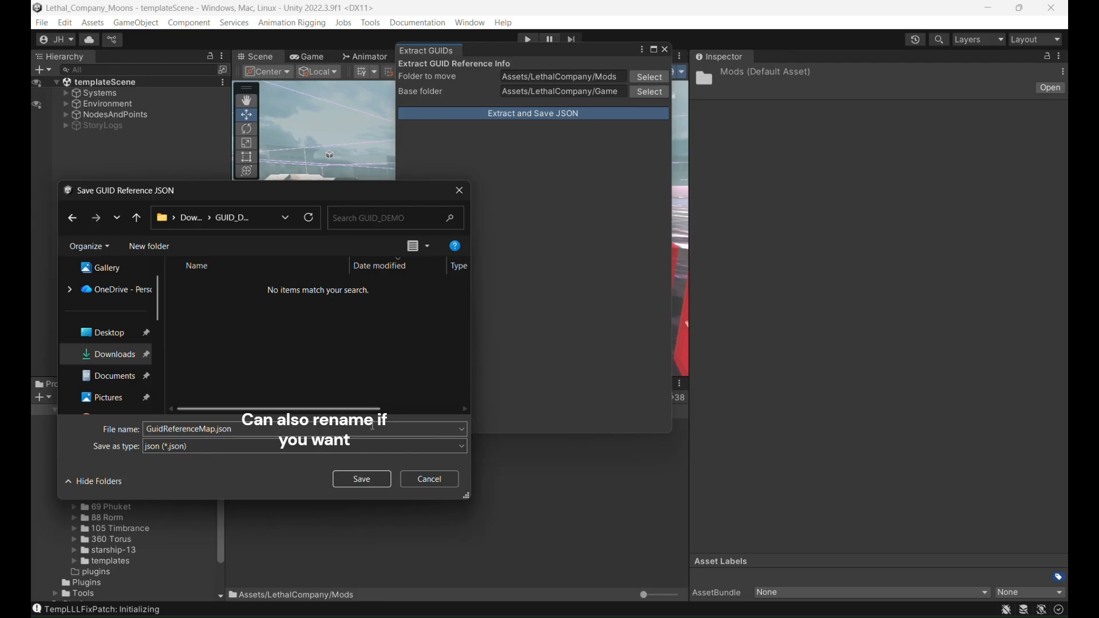
{"action": "left_click", "coordinate": [366, 476]}
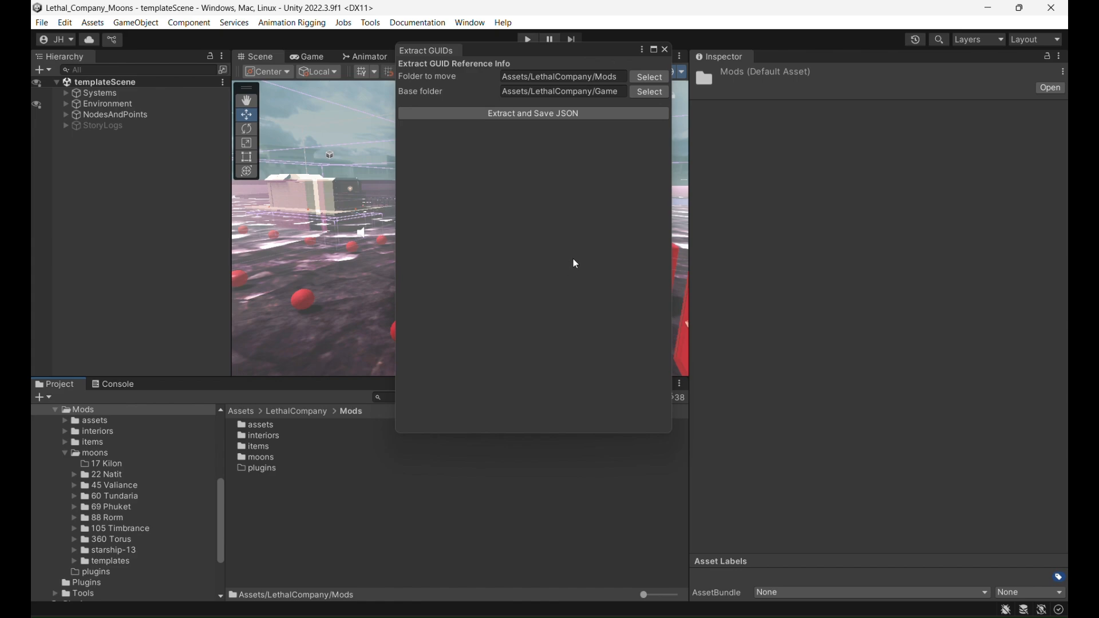
{"action": "left_click", "coordinate": [665, 49]}
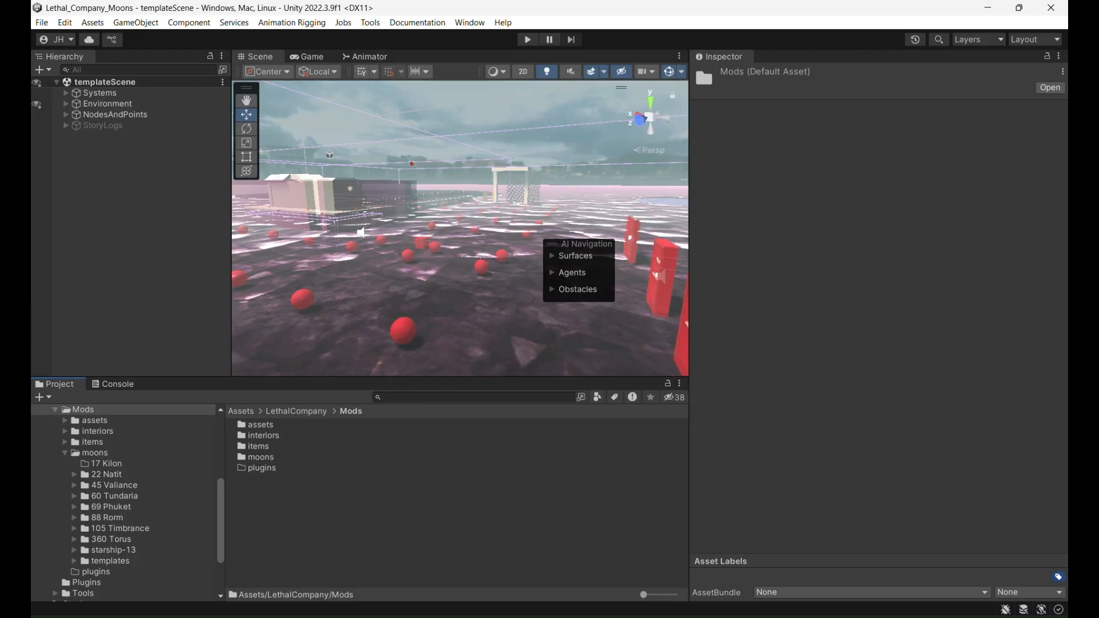
- Switch to the GUID Demo project in Unity and open GUID Reconnector's Import Info tool
{"action": "left_click", "coordinate": [585, 584]}
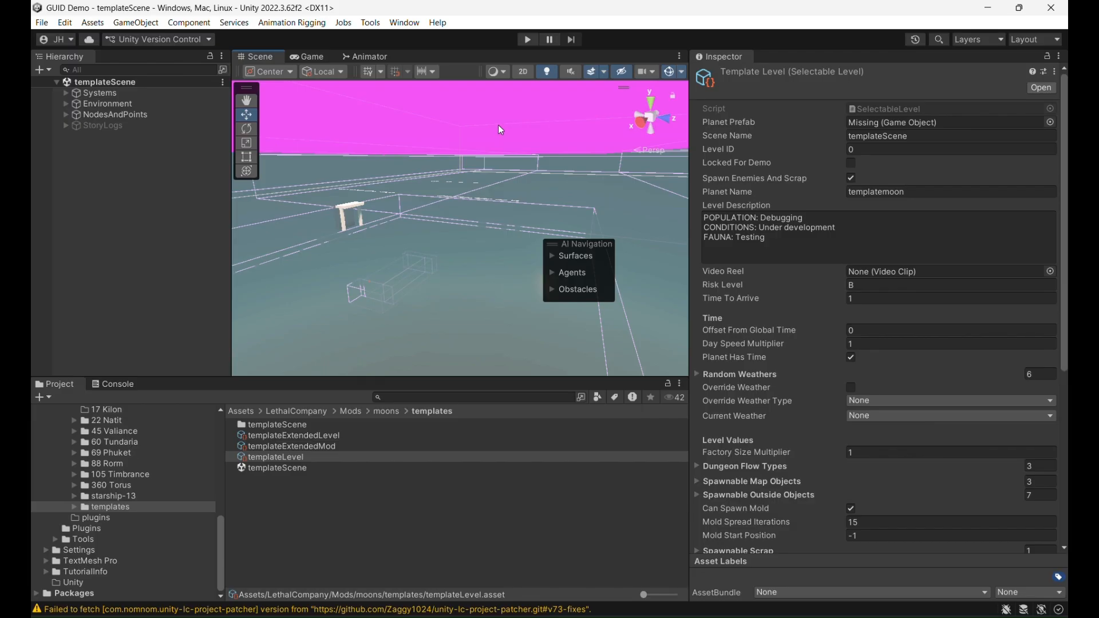
{"action": "left_click", "coordinate": [373, 27]}
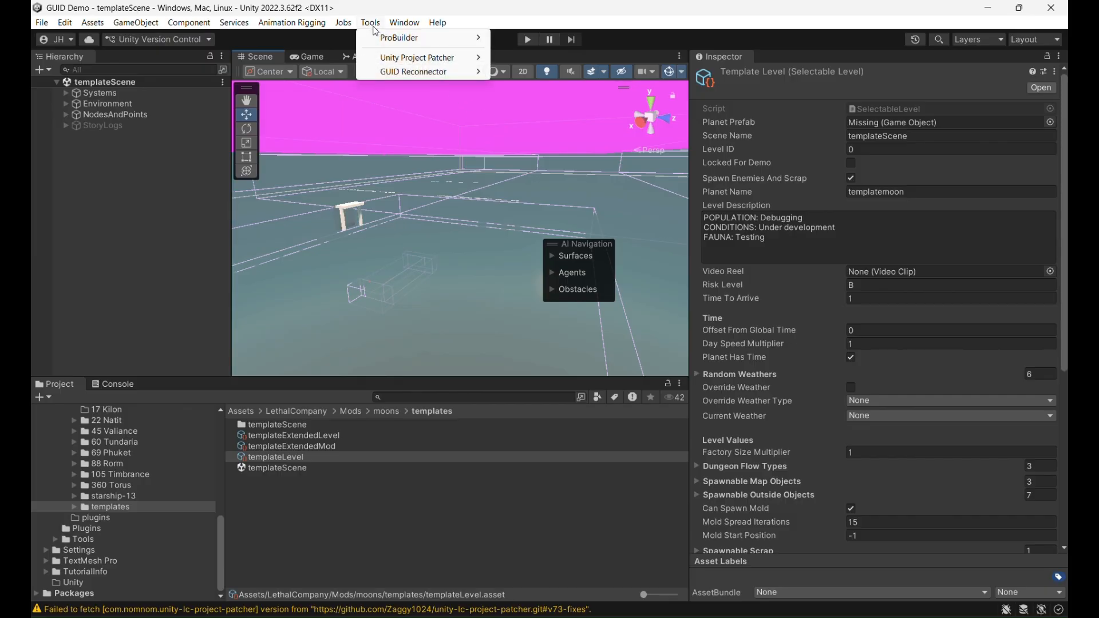
{"action": "mouse_move", "coordinate": [403, 75]}
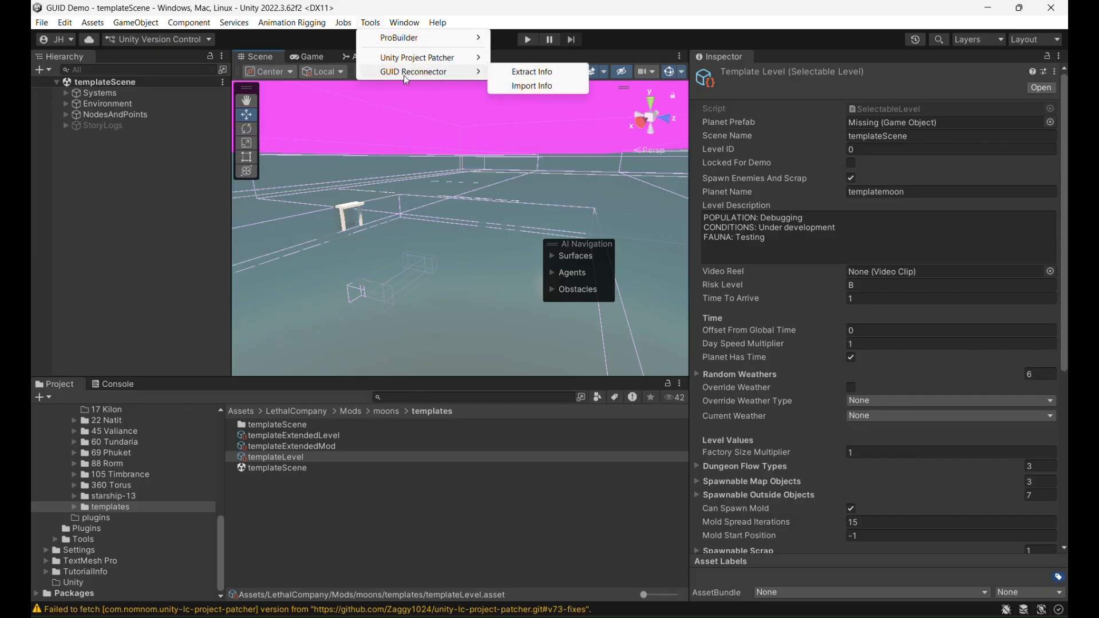
{"action": "left_click", "coordinate": [543, 88]}
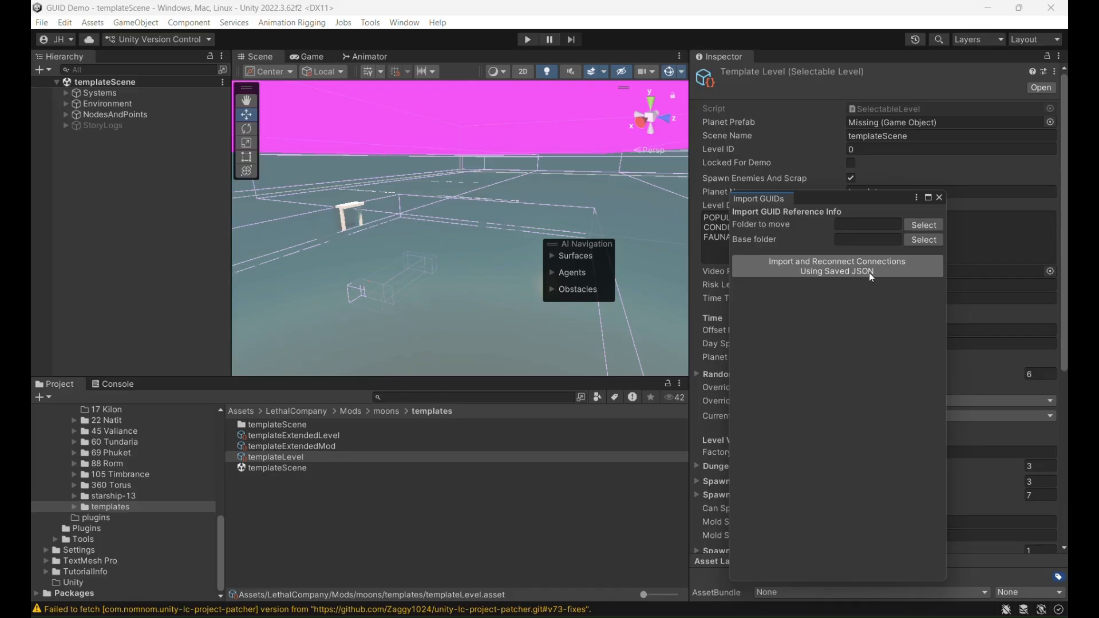
- For the GUID import, set the folder to move to Assets/LethalCompany/Mods and the base folder to Assets/LethalCompany/Game
{"action": "left_click", "coordinate": [920, 222]}
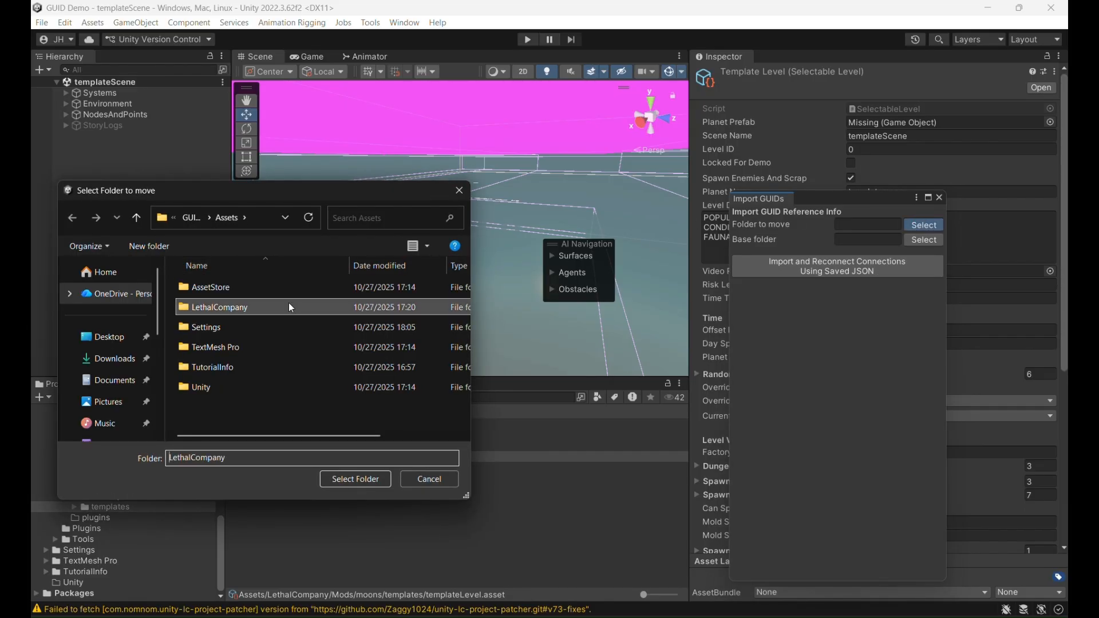
{"action": "left_click", "coordinate": [286, 304]}
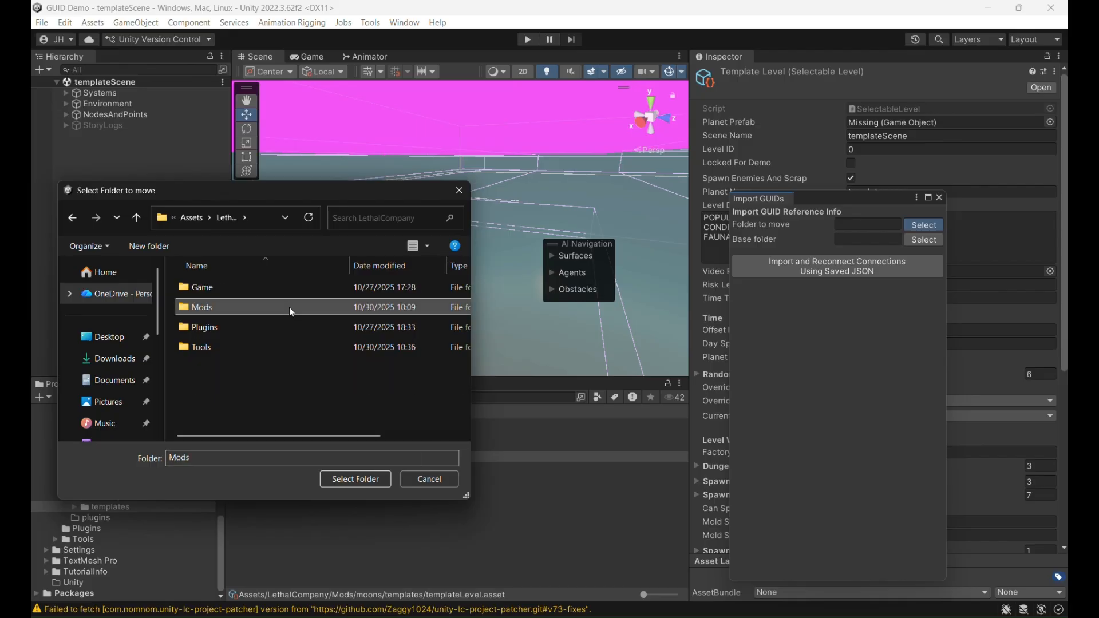
{"action": "left_click", "coordinate": [366, 480]}
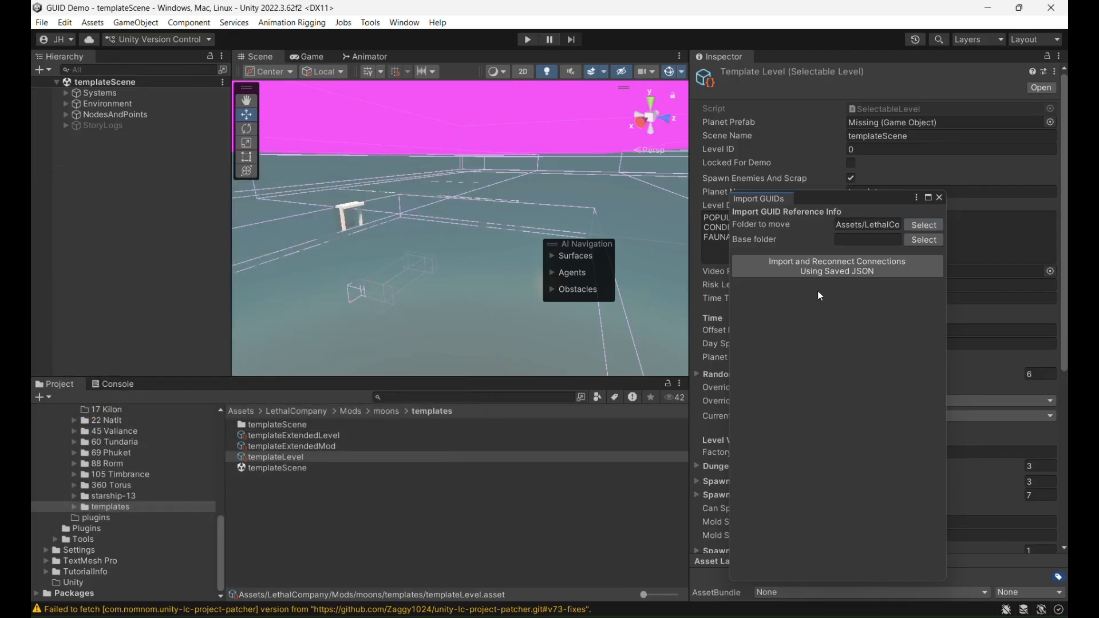
{"action": "left_click", "coordinate": [937, 238]}
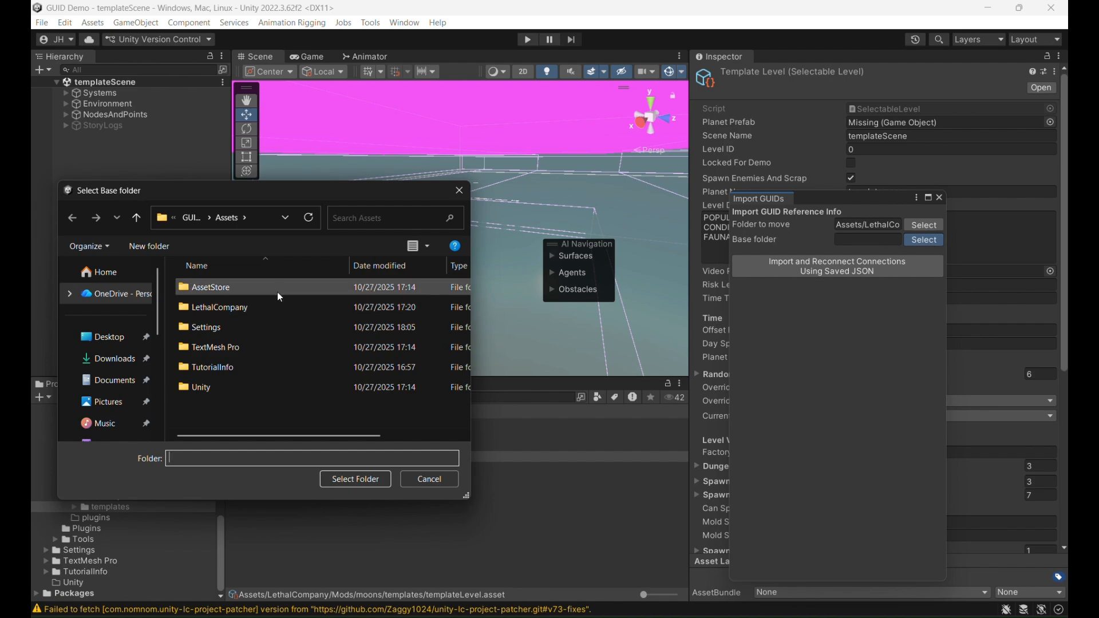
{"action": "double_click", "coordinate": [257, 303]}
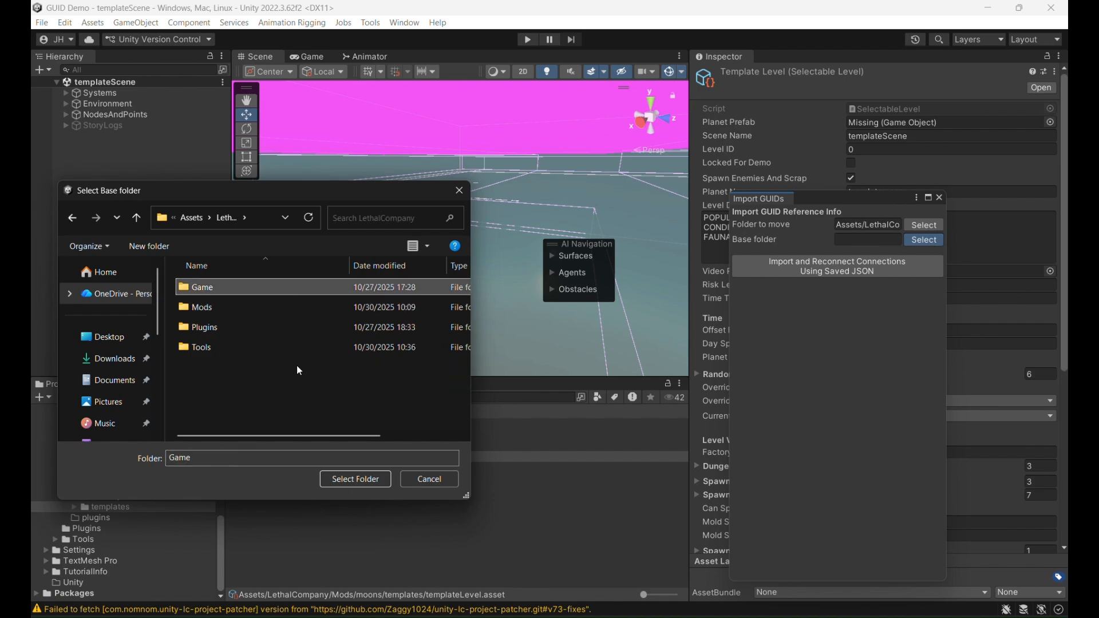
{"action": "left_click", "coordinate": [361, 479]}
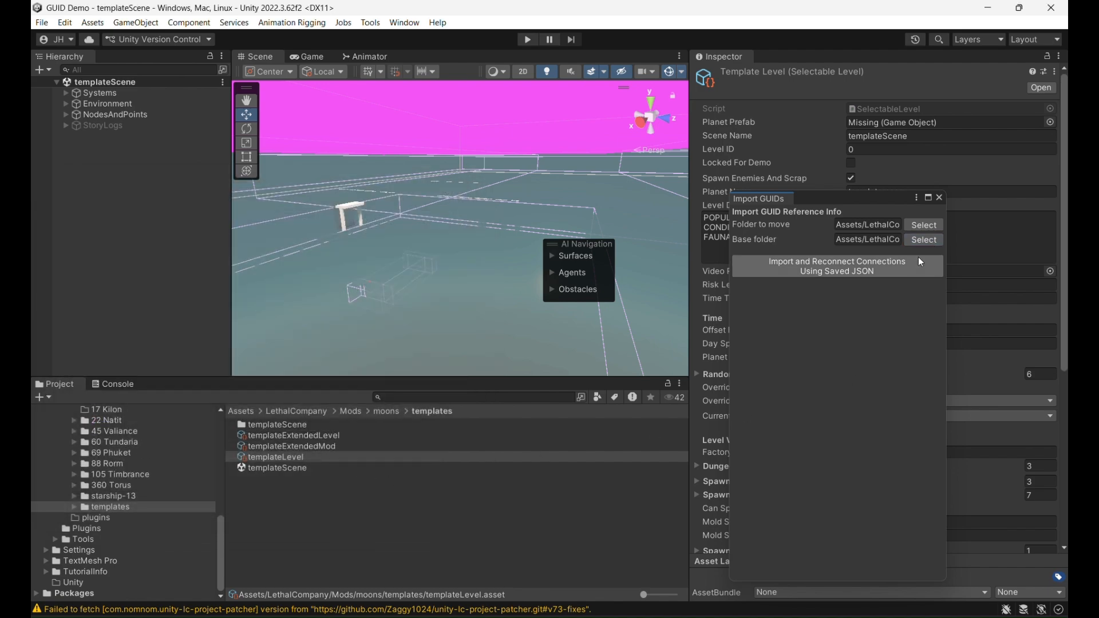
- Import and reconnect the connections using GuidReferenceMap.json from Downloads/GUID_DEMO, and reload the modified templateScene
{"action": "left_click", "coordinate": [904, 263]}
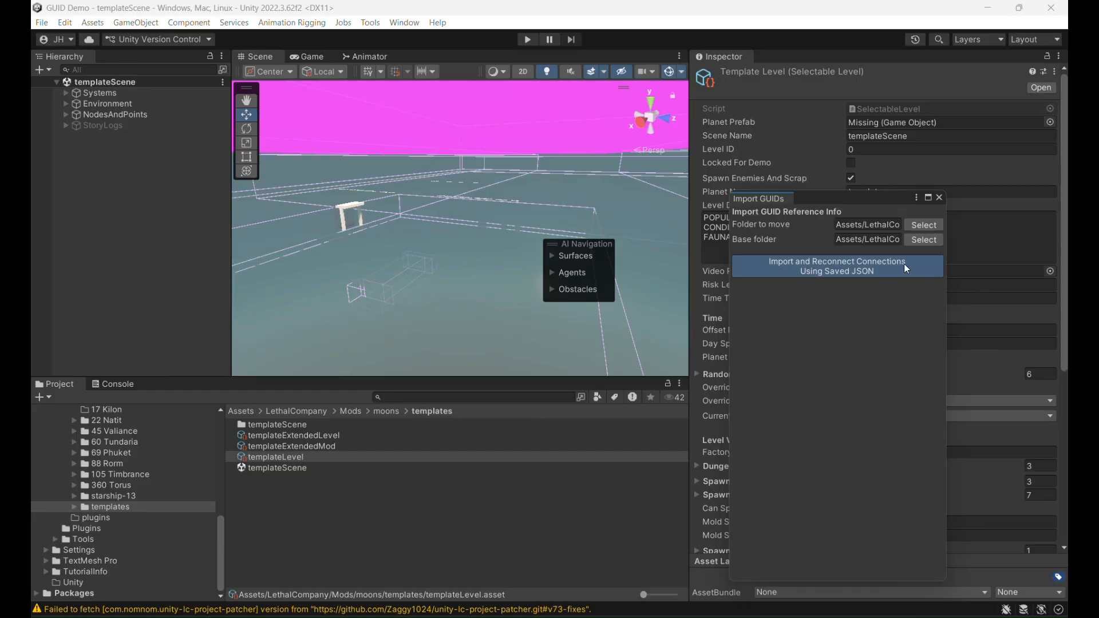
{"action": "left_click", "coordinate": [110, 382]}
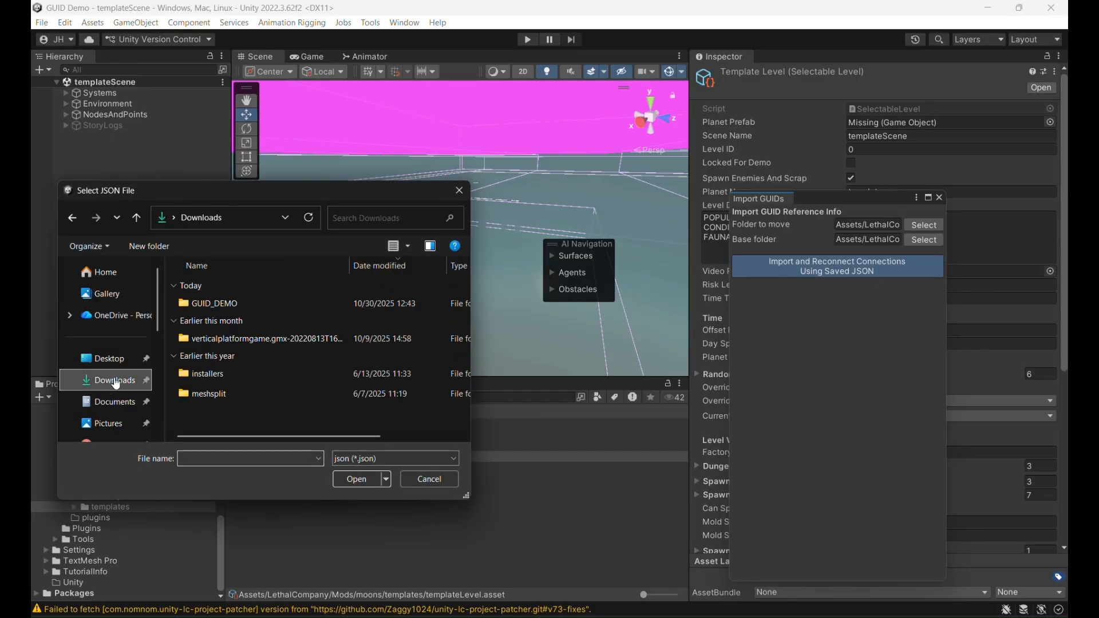
{"action": "double_click", "coordinate": [253, 303]}
{"action": "left_click", "coordinate": [319, 312]}
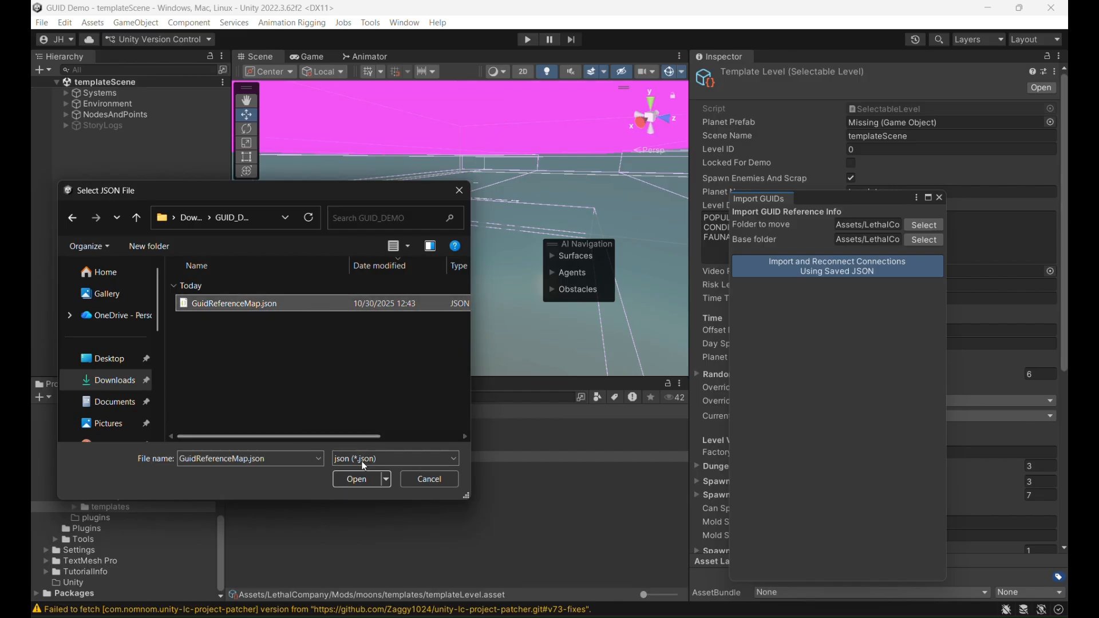
{"action": "left_click", "coordinate": [357, 480]}
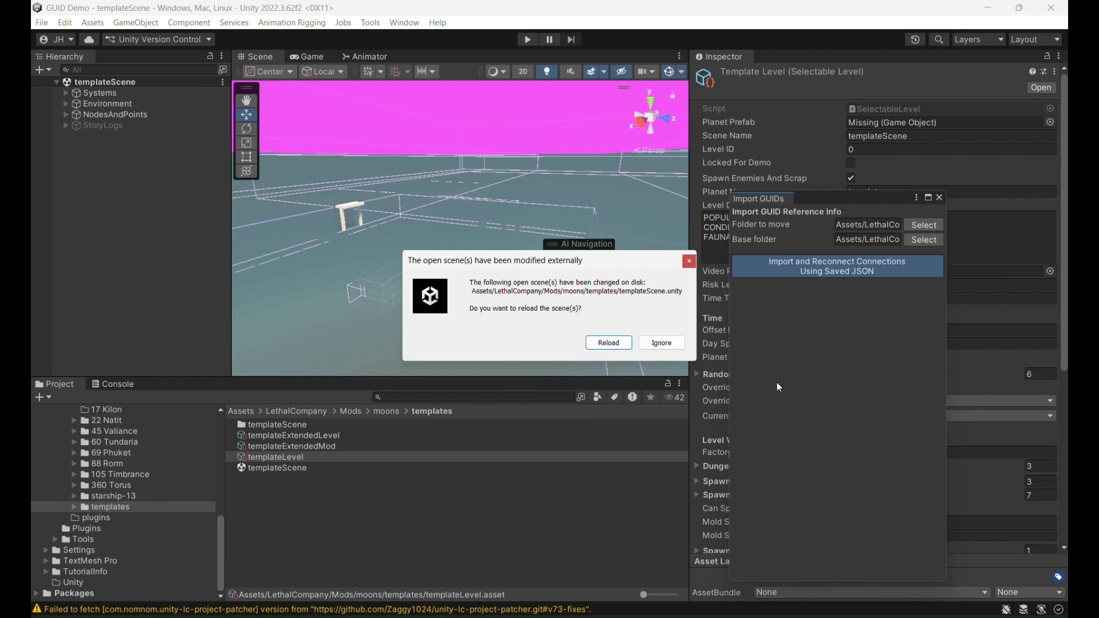
{"action": "left_click", "coordinate": [608, 343]}
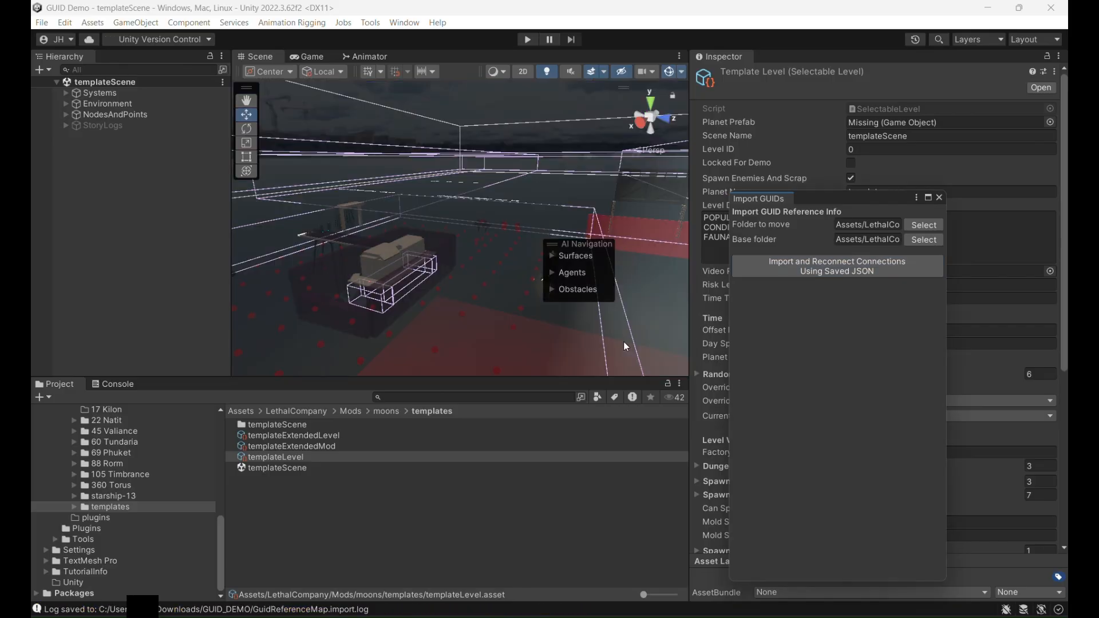
- Examine the reloaded templateScene from several viewpoints to check its restored objects and materials, and close the Import GUIDs window
{"action": "middle_click_drag", "start_coordinate": [486, 243], "coordinate": [410, 182]}
{"action": "middle_click_drag", "start_coordinate": [484, 178], "coordinate": [462, 213]}
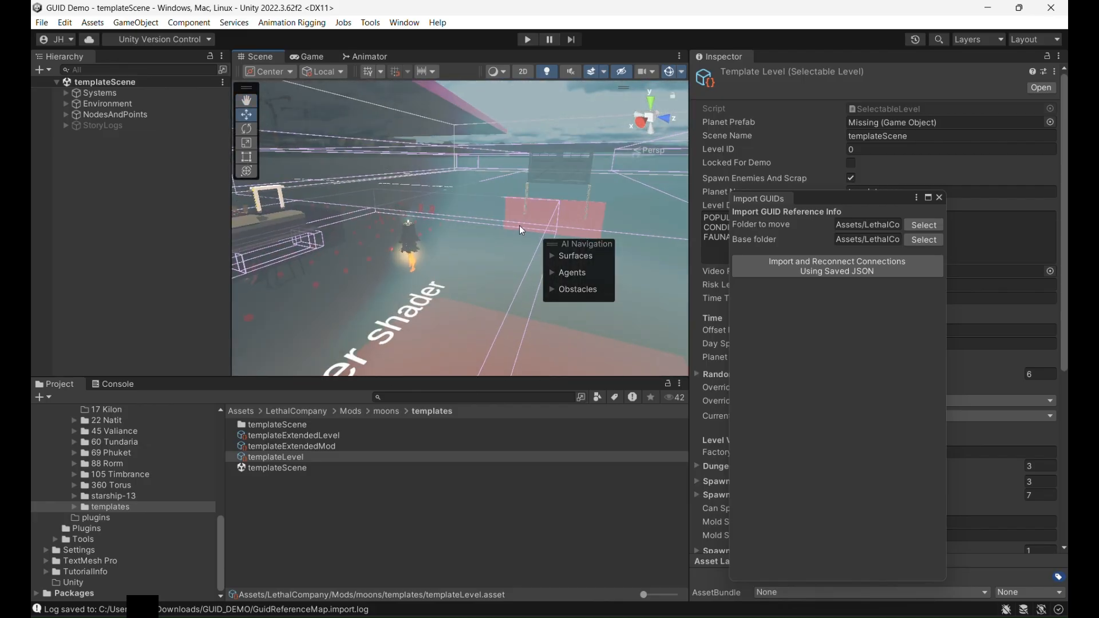
{"action": "right_click_drag", "start_coordinate": [520, 225], "coordinate": [451, 225]}
{"action": "scroll", "coordinate": [463, 227], "scroll_direction": "up", "scroll_amount": 4}
{"action": "middle_click_drag", "start_coordinate": [476, 184], "coordinate": [431, 305]}
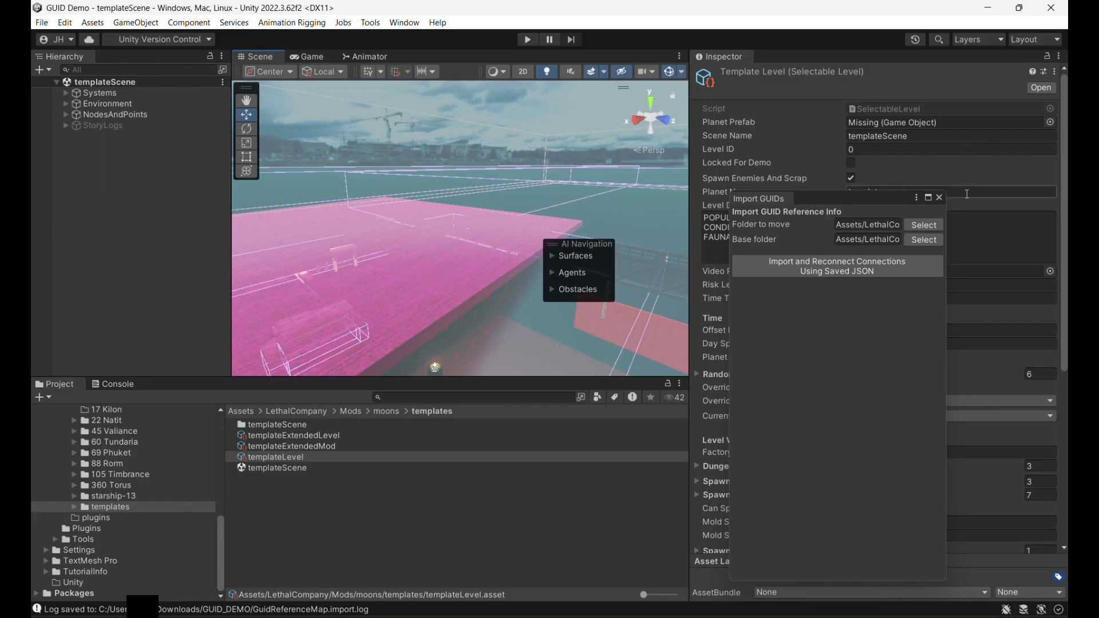
{"action": "left_click", "coordinate": [939, 197]}
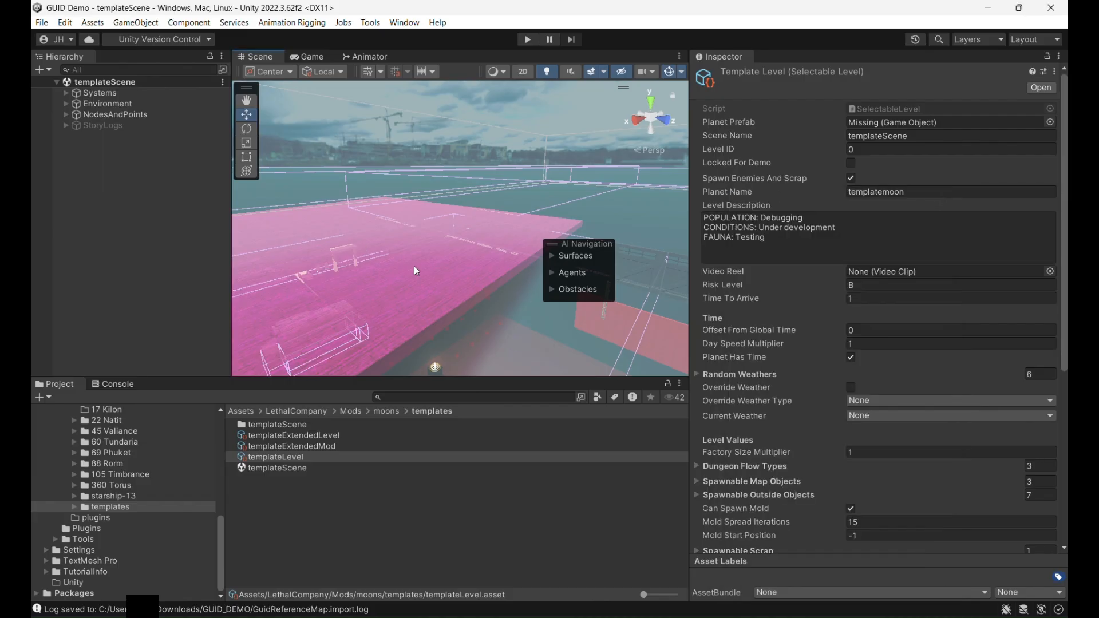
{"action": "middle_click_drag", "start_coordinate": [414, 266], "coordinate": [489, 271]}
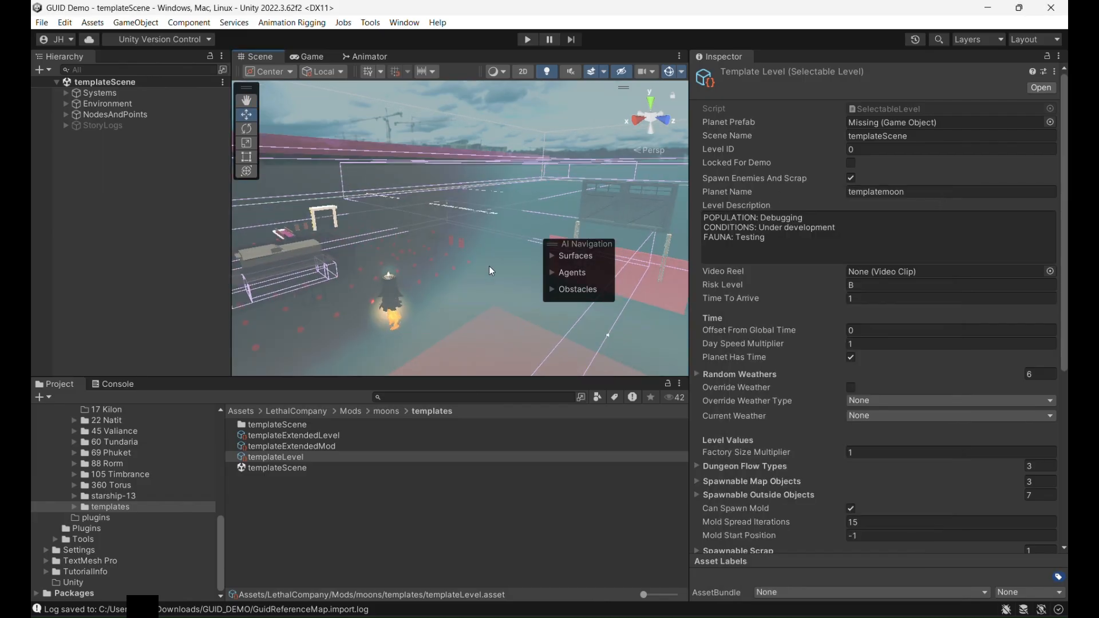
{"action": "right_click_drag", "start_coordinate": [489, 271], "coordinate": [441, 271]}
{"action": "scroll", "coordinate": [459, 271], "scroll_direction": "up", "scroll_amount": 4}
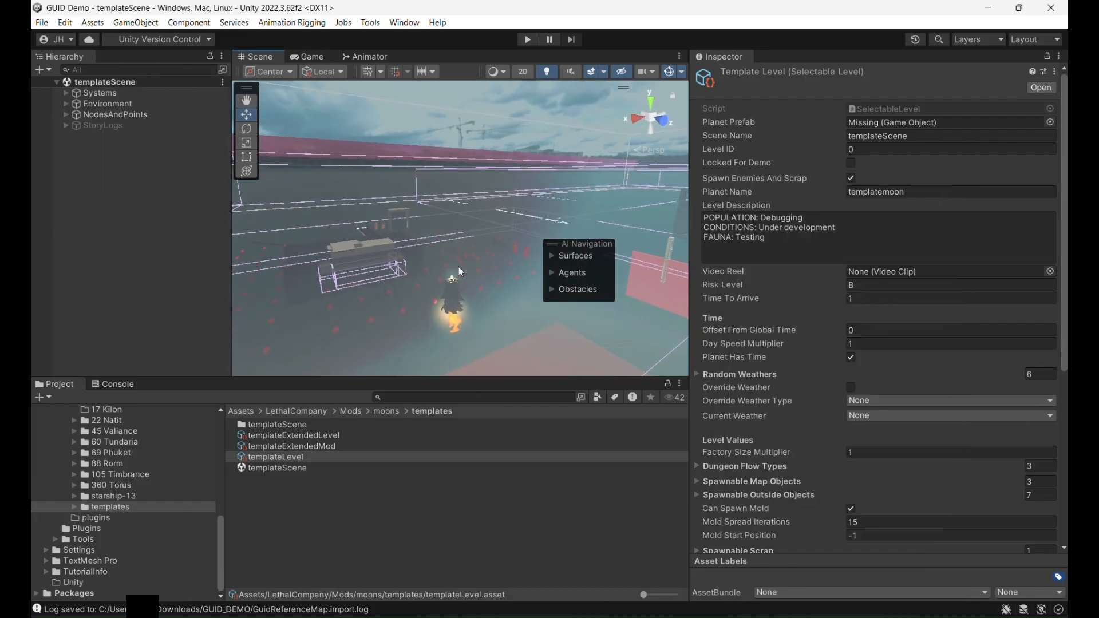
{"action": "key", "text": "Up"}
{"action": "key", "text": "Right"}
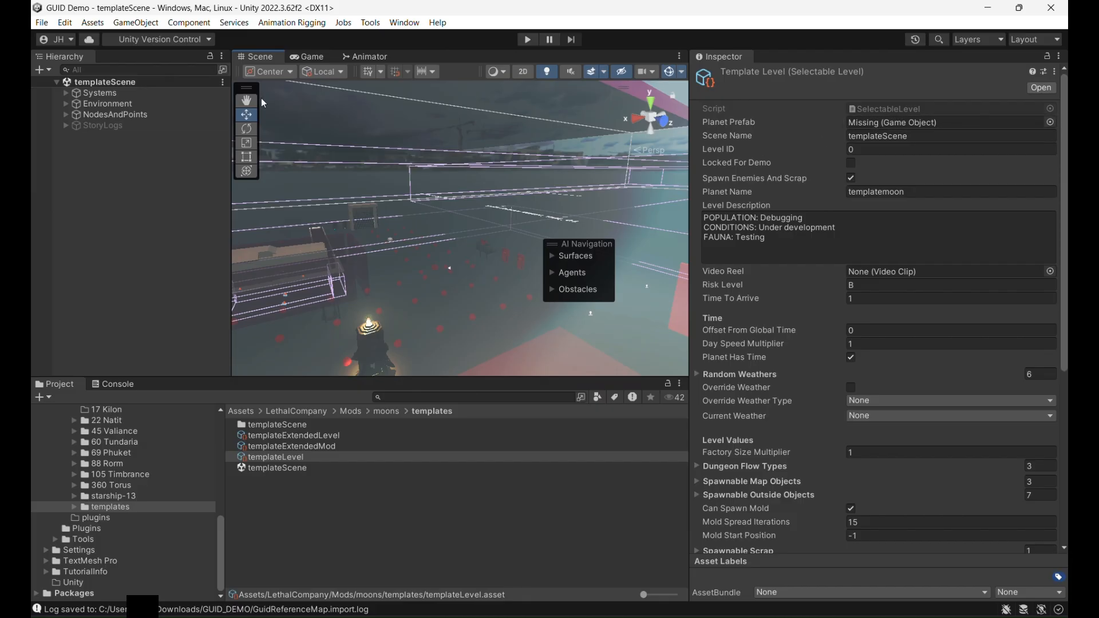
- Under Environment, inspect MeshTerrain_Terrain, and enable the Terrain object together with its Terrain Collider
{"action": "left_click", "coordinate": [67, 104]}
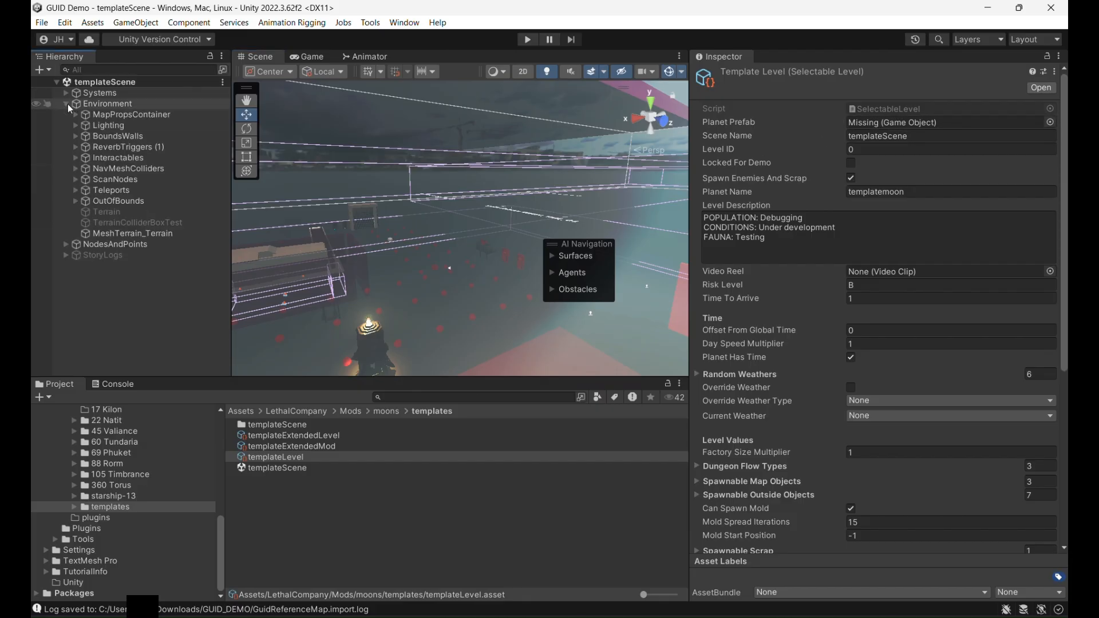
{"action": "left_click", "coordinate": [140, 233]}
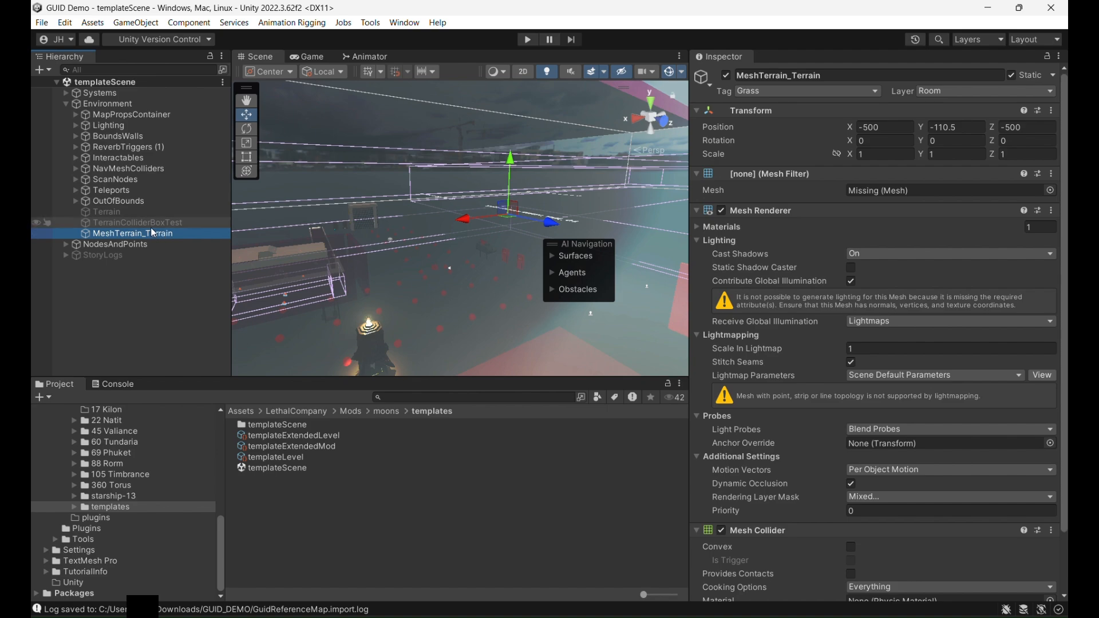
{"action": "left_click", "coordinate": [152, 214]}
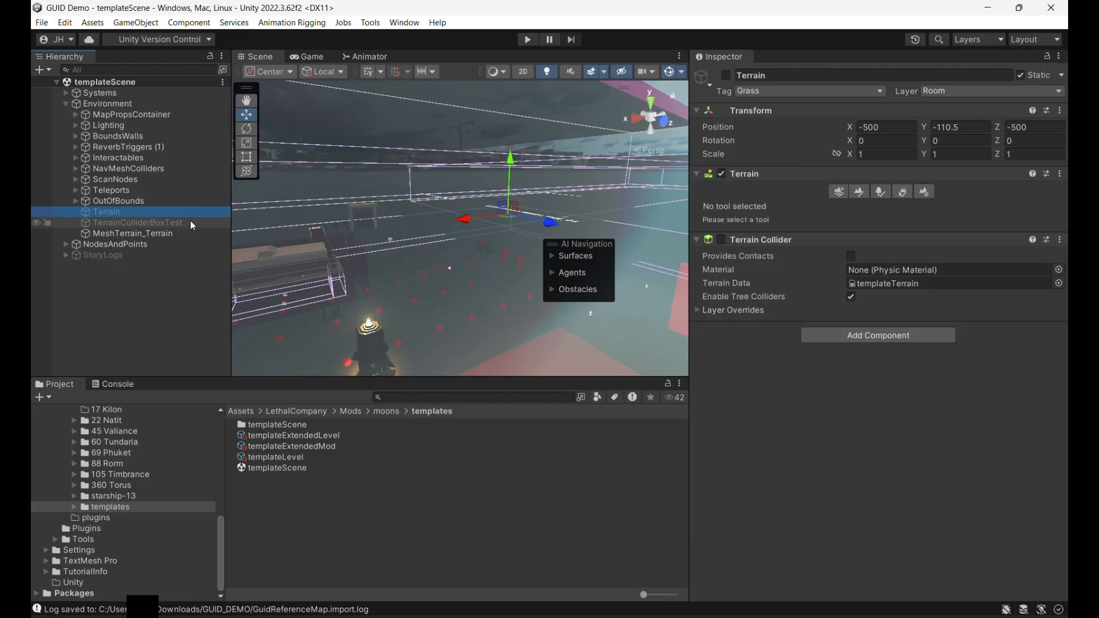
{"action": "left_click", "coordinate": [722, 240]}
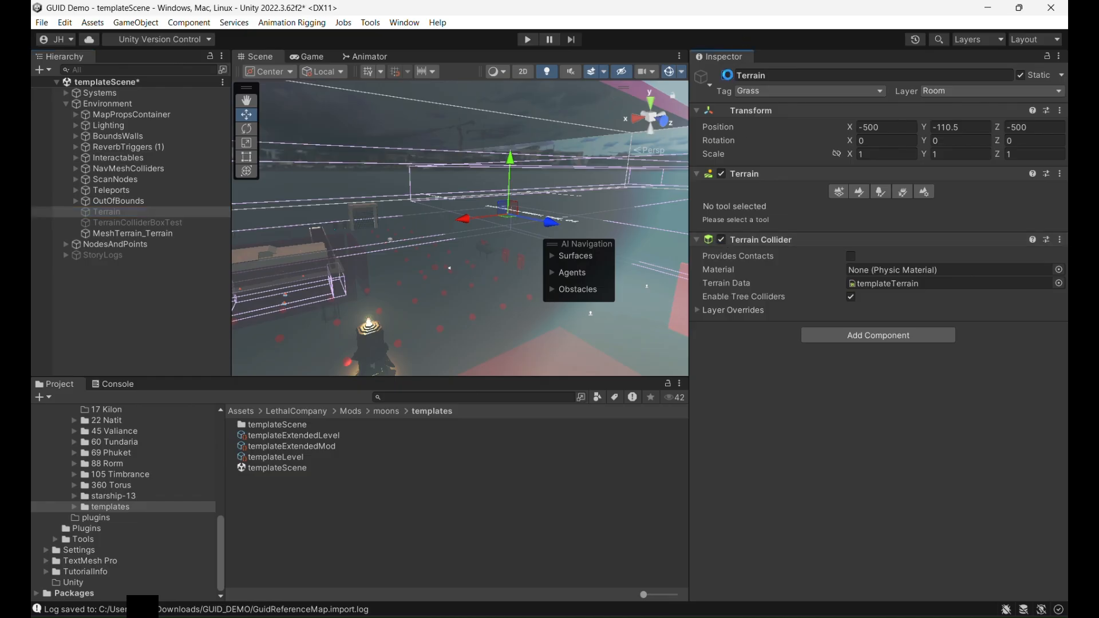
{"action": "left_click", "coordinate": [726, 76]}
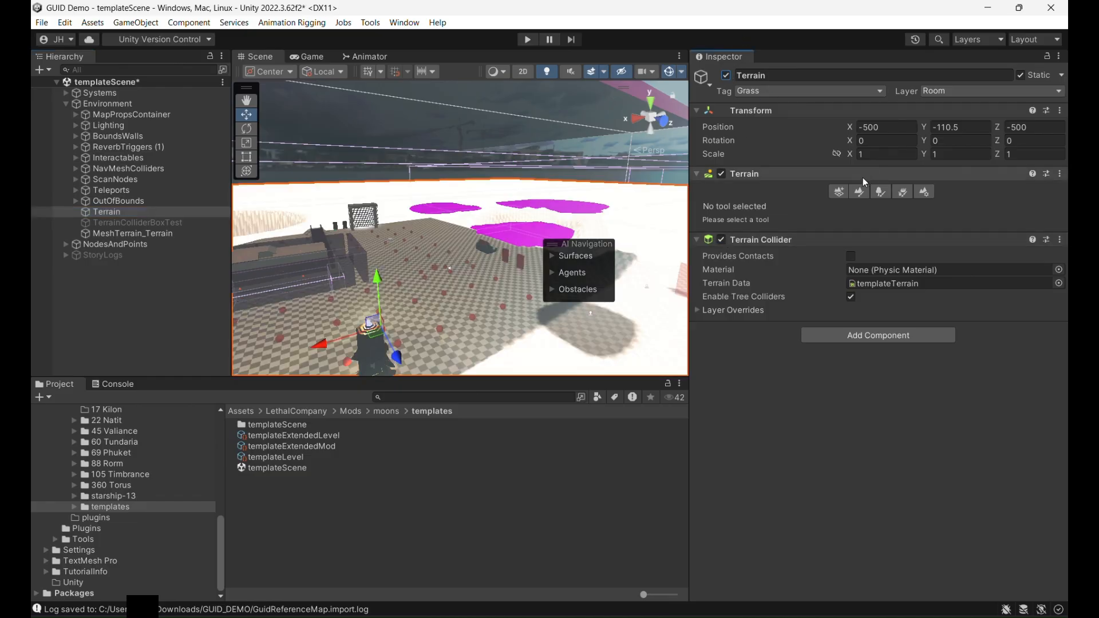
{"action": "middle_click_drag", "start_coordinate": [489, 234], "coordinate": [452, 181]}
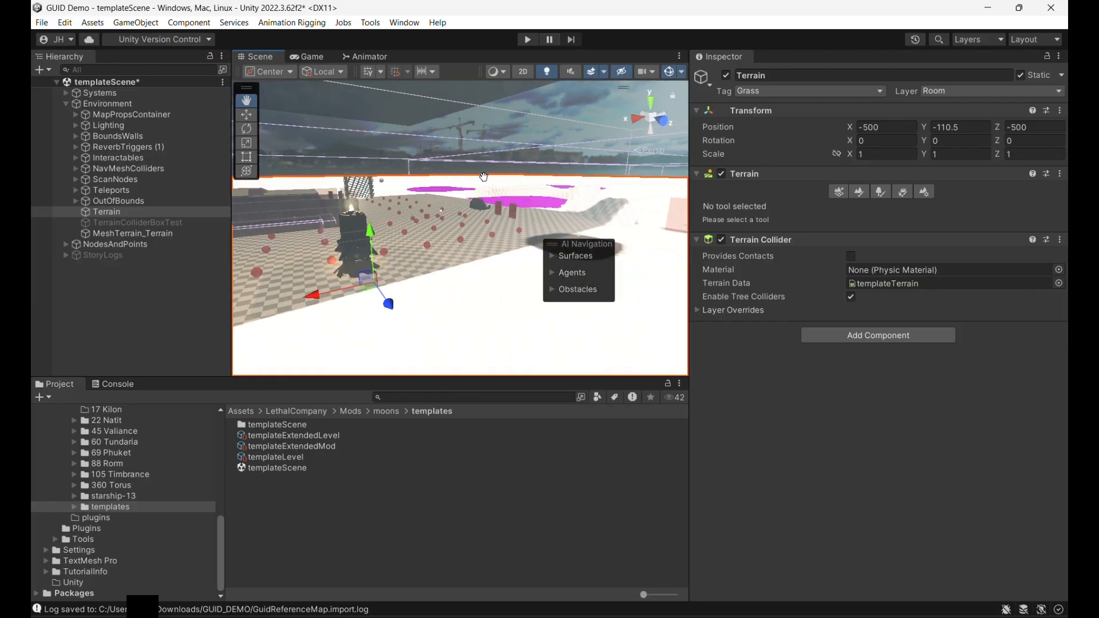
- In the Terrain's Paint Texture settings, replace the missing terrain layer with CementGround 2
{"action": "left_click", "coordinate": [858, 194]}
{"action": "left_click", "coordinate": [833, 206]}
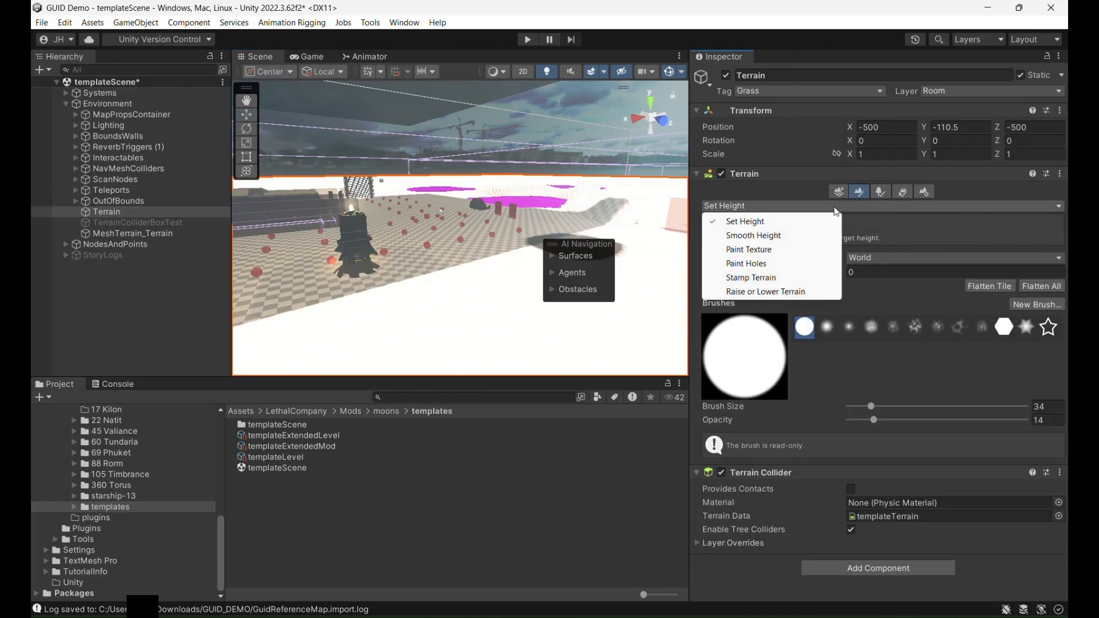
{"action": "left_click", "coordinate": [773, 250]}
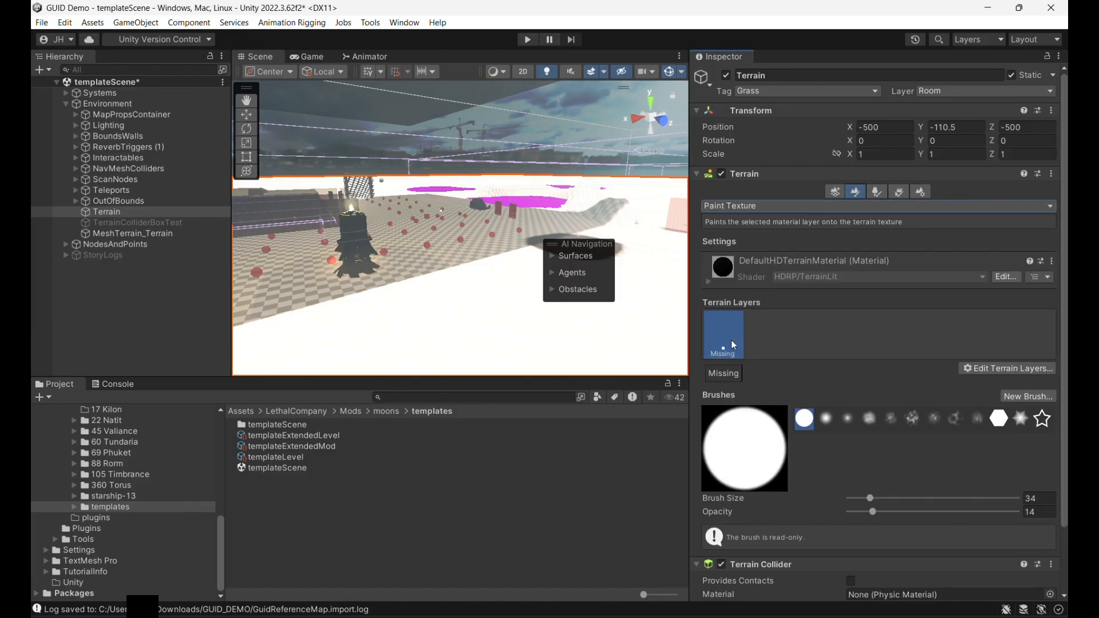
{"action": "left_click", "coordinate": [1010, 373]}
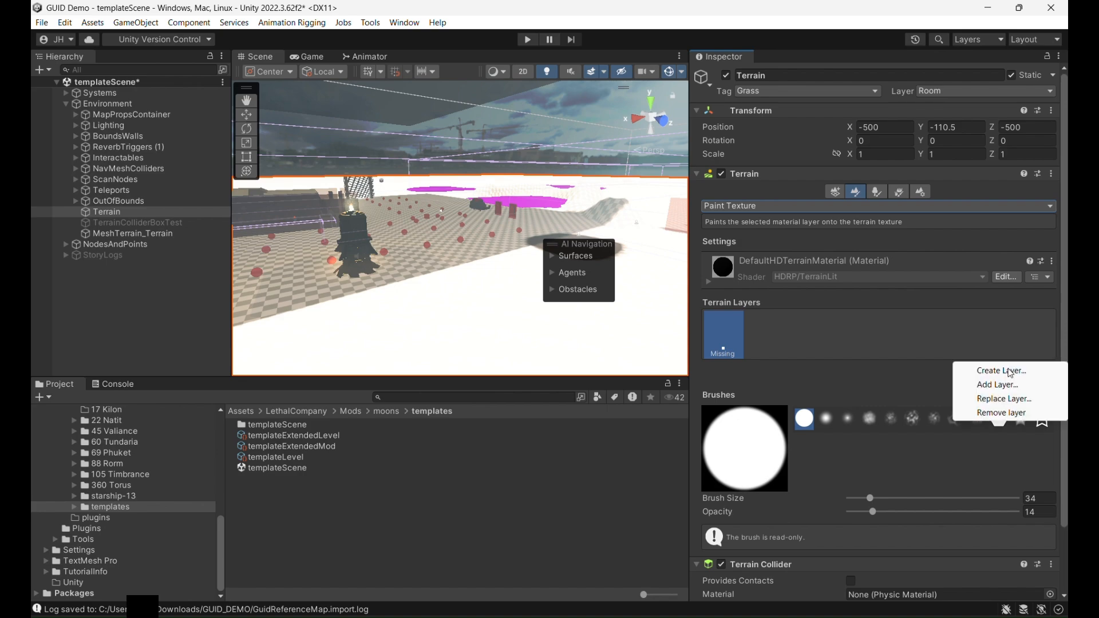
{"action": "left_click", "coordinate": [1004, 399]}
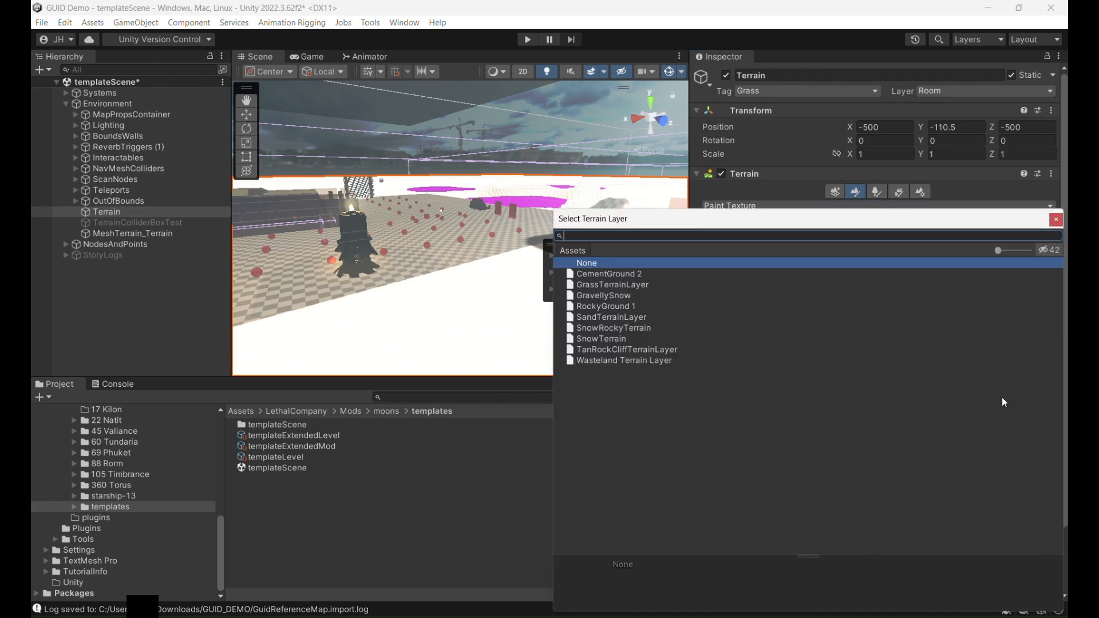
{"action": "left_click", "coordinate": [629, 271]}
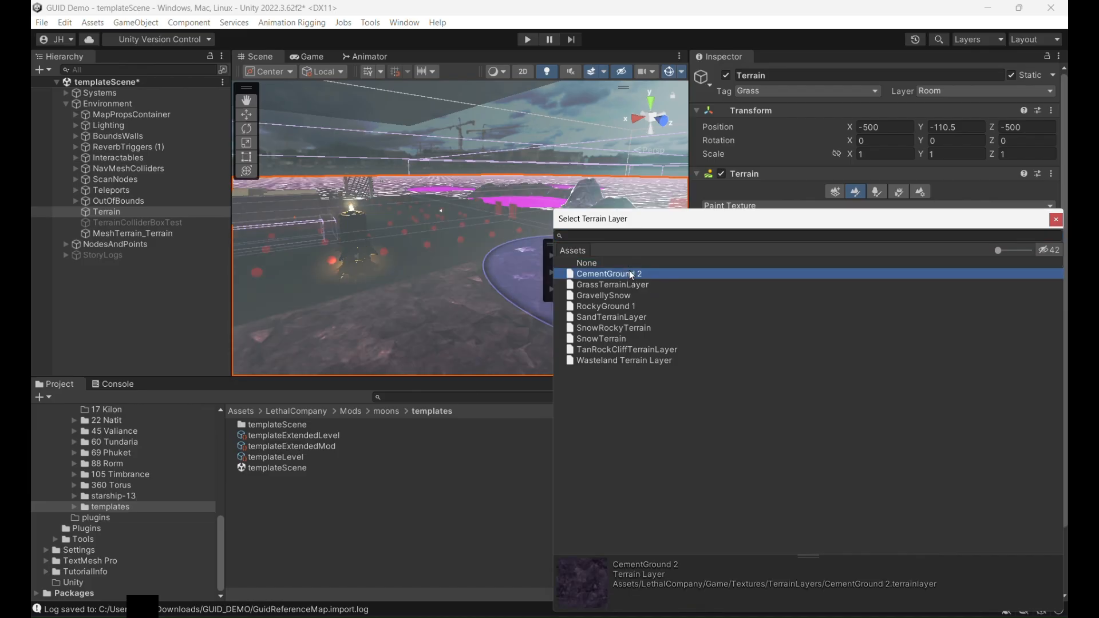
{"action": "double_click", "coordinate": [630, 273]}
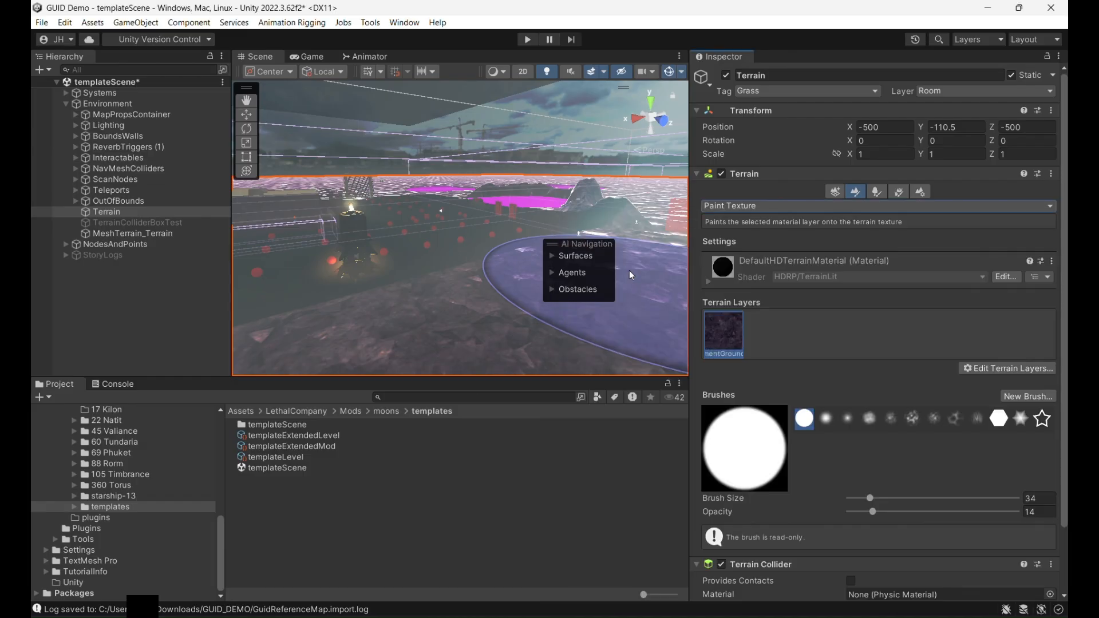
- Hide ReverbTriggers (1) in the scene view
{"action": "middle_click_drag", "start_coordinate": [482, 180], "coordinate": [441, 206]}
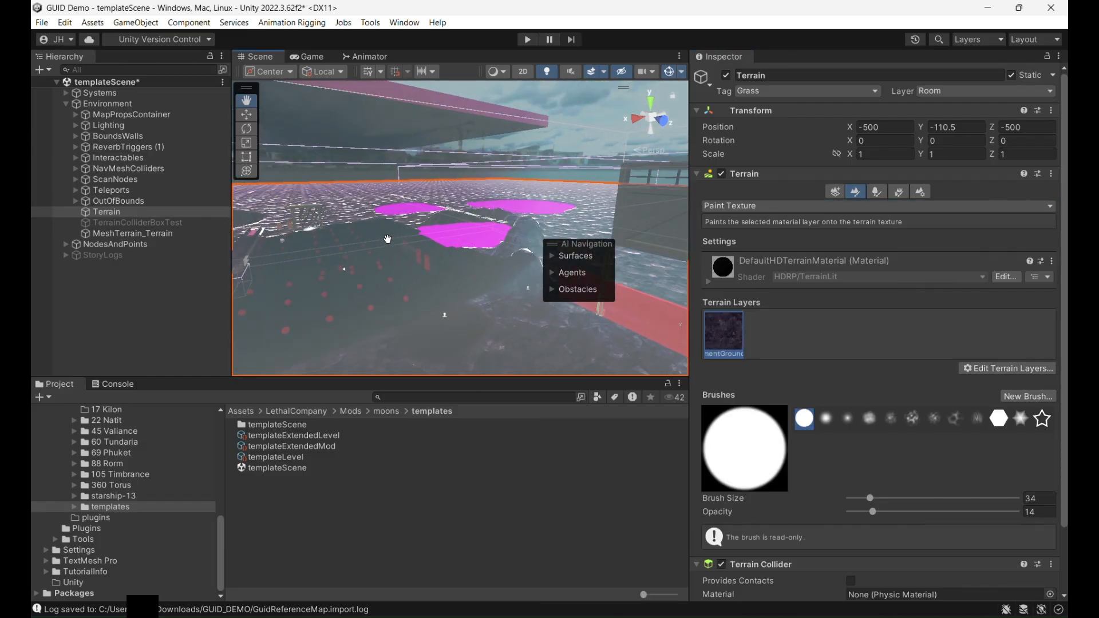
{"action": "right_click_drag", "start_coordinate": [462, 222], "coordinate": [445, 236]}
{"action": "scroll", "coordinate": [451, 232], "scroll_direction": "up", "scroll_amount": 5}
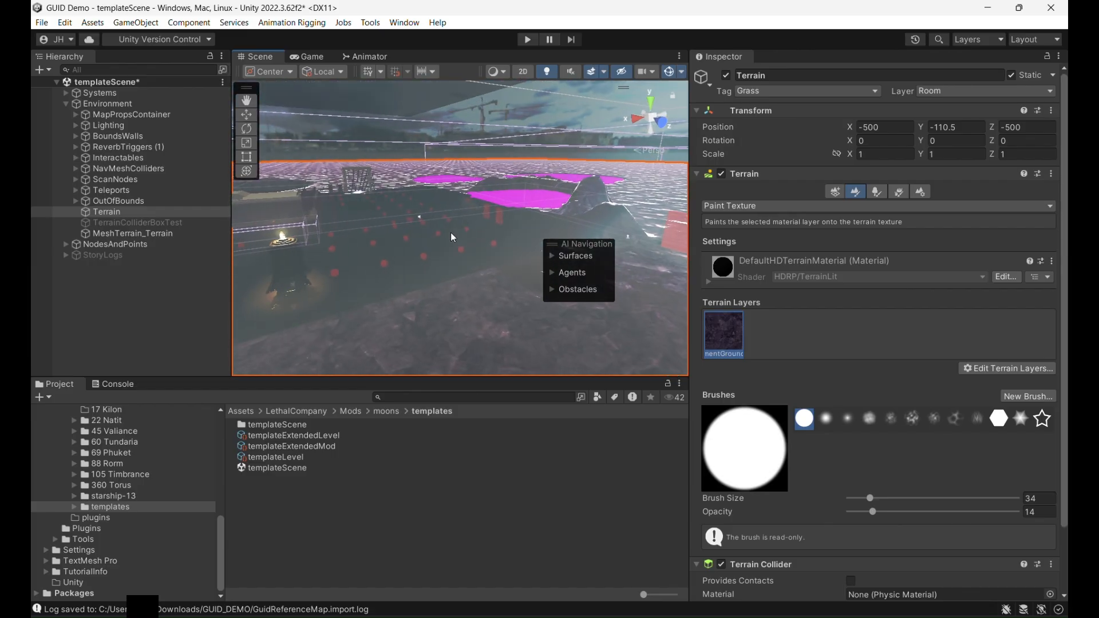
{"action": "scroll", "coordinate": [451, 233], "scroll_direction": "up", "scroll_amount": 8}
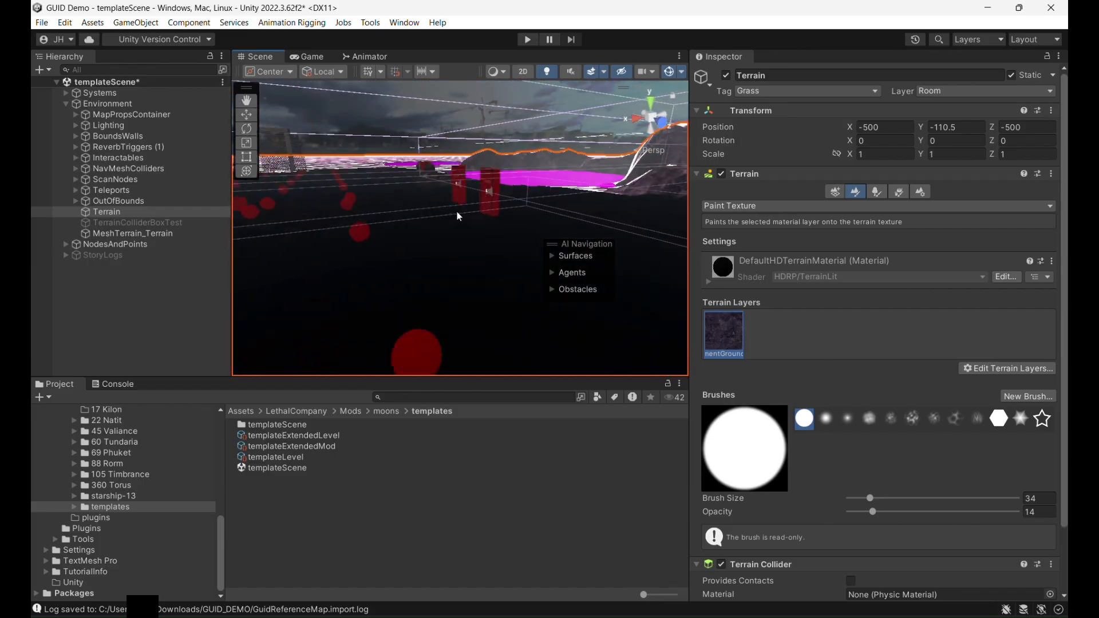
{"action": "middle_click_drag", "start_coordinate": [401, 157], "coordinate": [426, 241]}
{"action": "scroll", "coordinate": [426, 240], "scroll_direction": "up", "scroll_amount": 6}
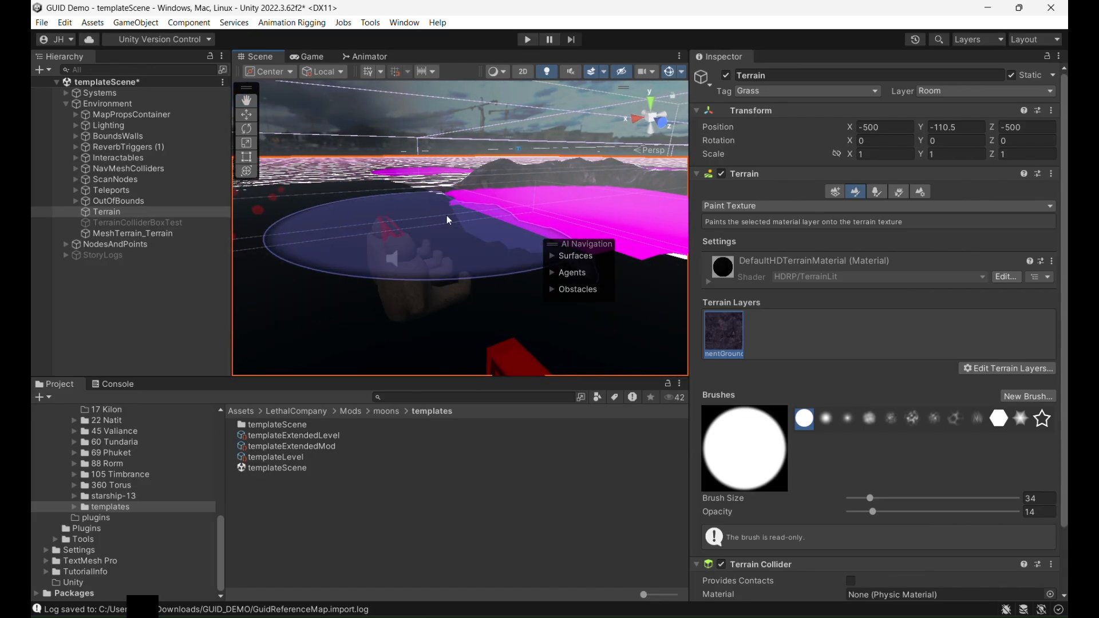
{"action": "left_click", "coordinate": [35, 147]}
- Select the MainEntrance object in the scene and expand its full EntranceTeleportA hierarchy
{"action": "left_click_drag", "start_coordinate": [379, 208], "coordinate": [411, 233], "text": "alt"}
{"action": "key", "text": "w"}
{"action": "right_click_drag", "start_coordinate": [412, 234], "coordinate": [412, 235]}
{"action": "left_click", "coordinate": [246, 114]}
{"action": "left_click", "coordinate": [343, 269]}
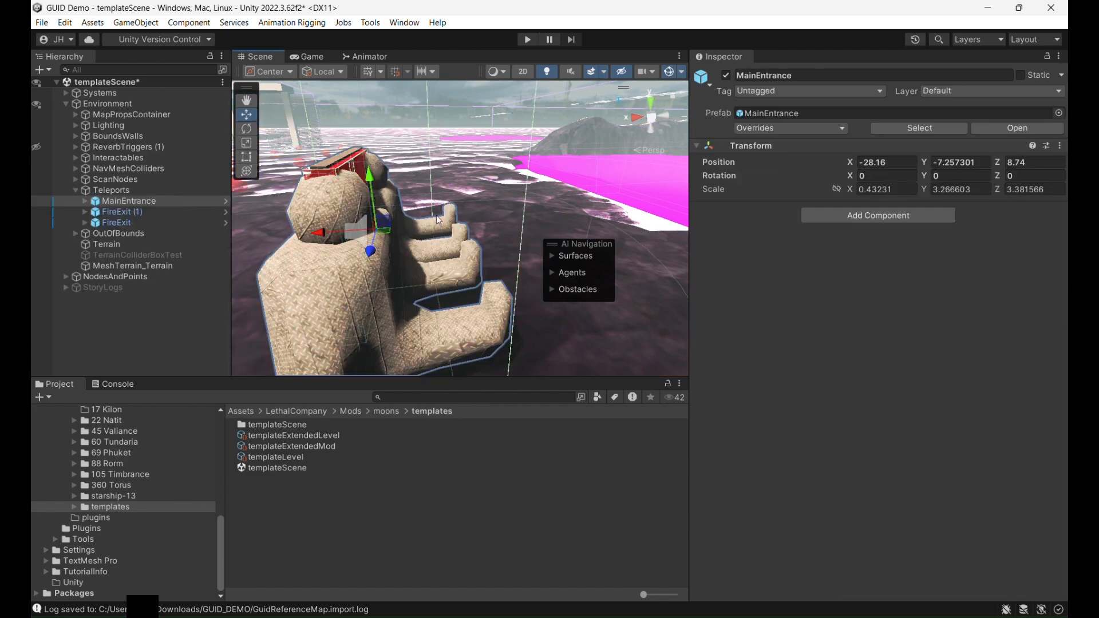
{"action": "left_click", "coordinate": [87, 204]}
{"action": "left_click", "coordinate": [86, 201]}
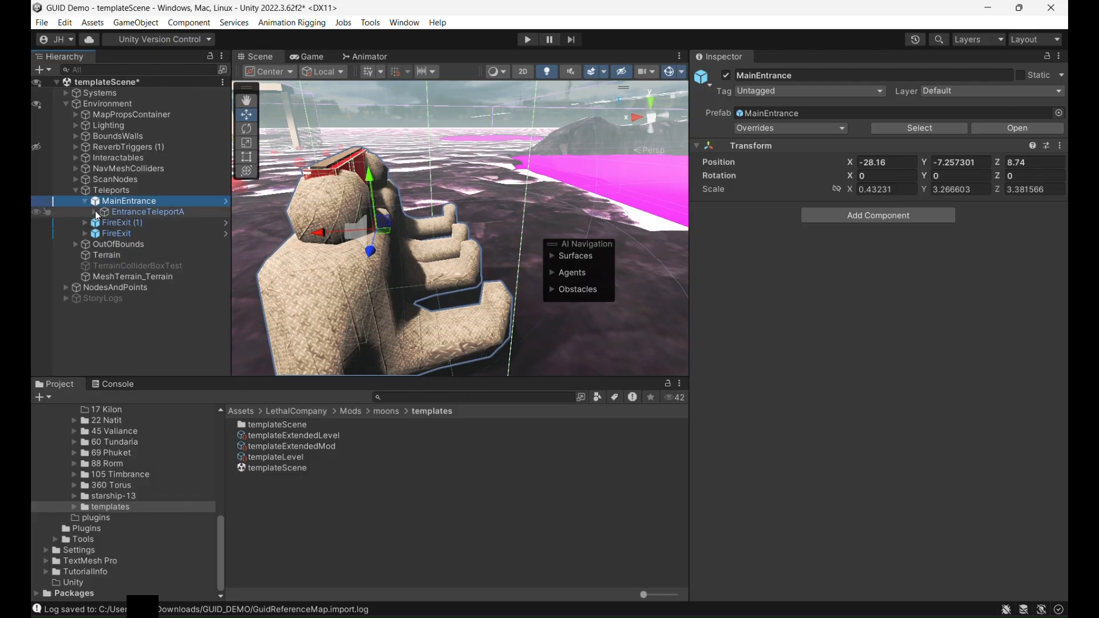
{"action": "left_click", "coordinate": [96, 212], "text": "alt"}
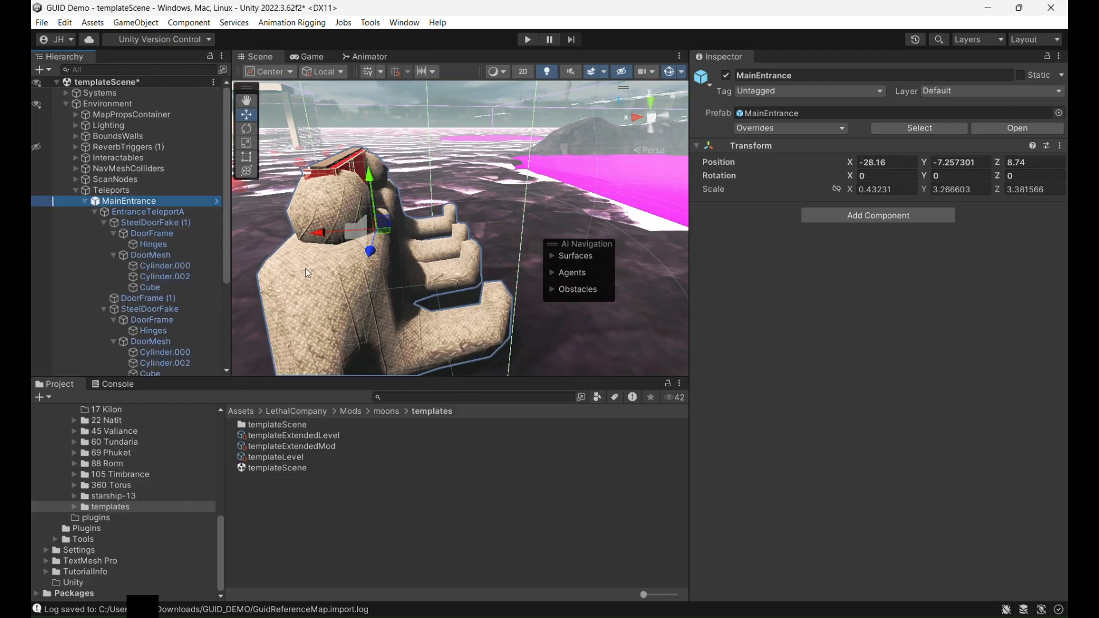
- Change the mesh of the Hinges under SteelDoorFake (1) to Cube_30, and select MainEntrance again
{"action": "left_click", "coordinate": [342, 291]}
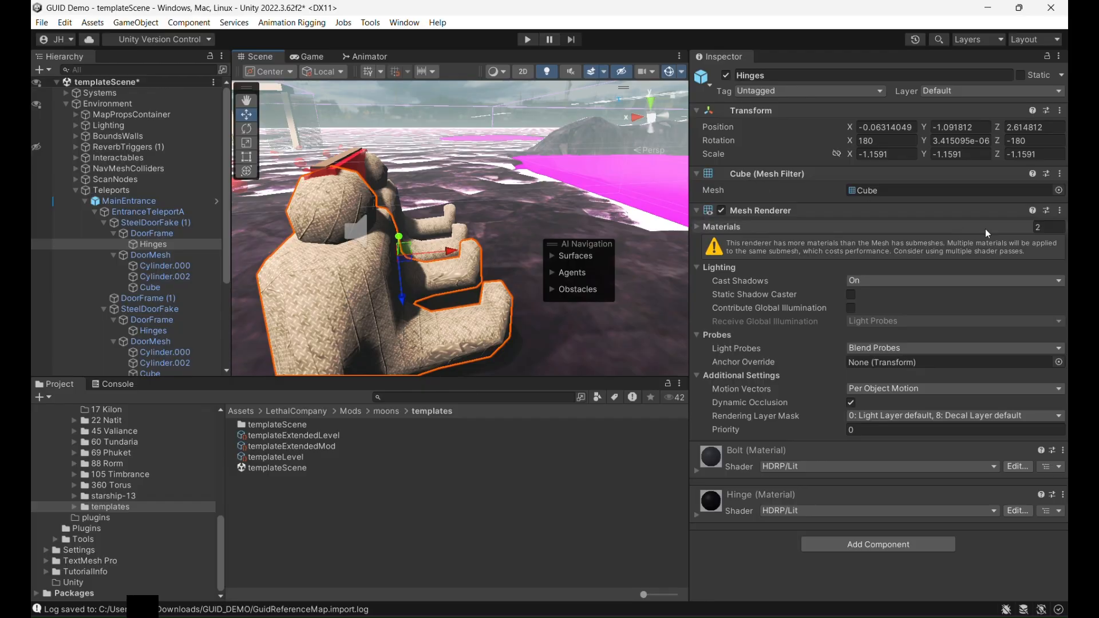
{"action": "left_click", "coordinate": [1059, 191]}
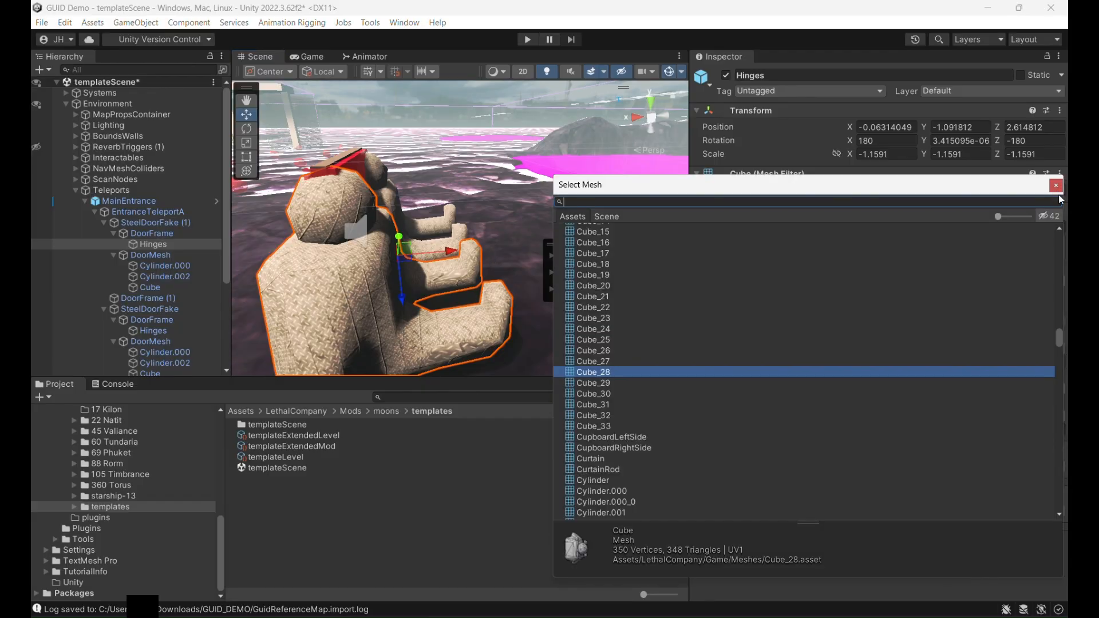
{"action": "key", "text": "Down"}
{"action": "key", "text": "Down"}
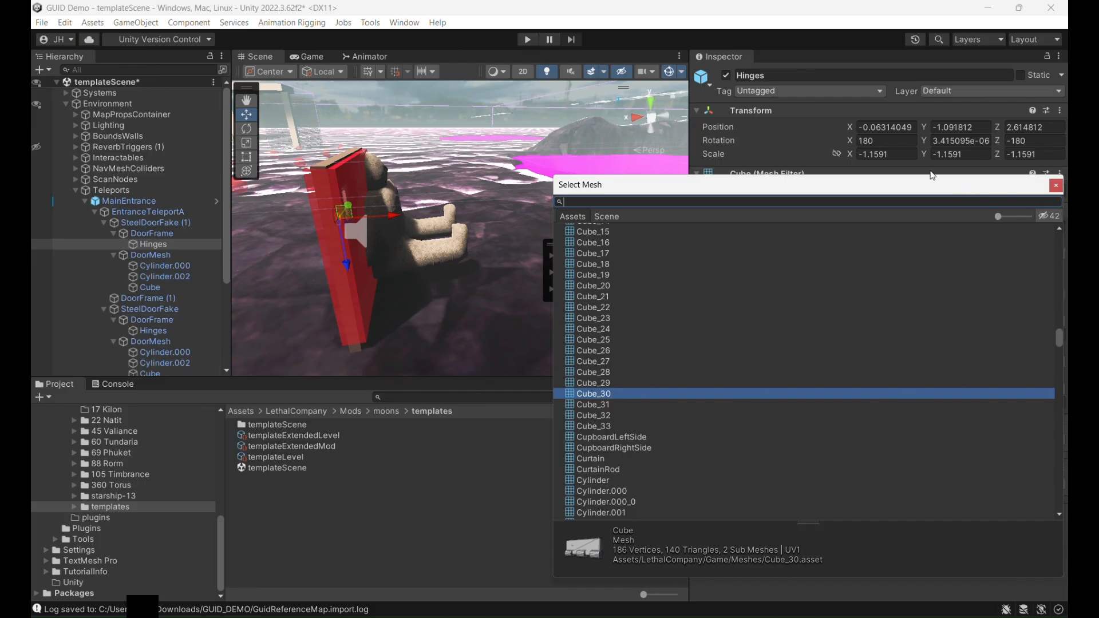
{"action": "right_click_drag", "start_coordinate": [432, 202], "coordinate": [211, 210]}
{"action": "key", "text": "w"}
{"action": "scroll", "coordinate": [304, 202], "scroll_direction": "down", "scroll_amount": 4}
{"action": "middle_click_drag", "start_coordinate": [304, 202], "coordinate": [246, 198]}
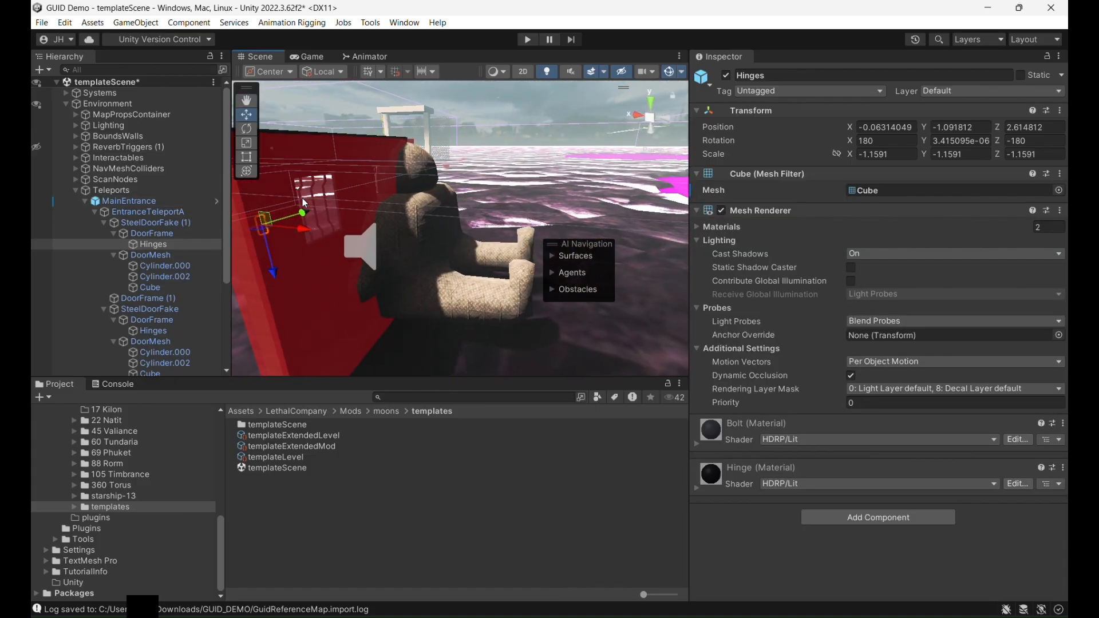
{"action": "left_click", "coordinate": [135, 204]}
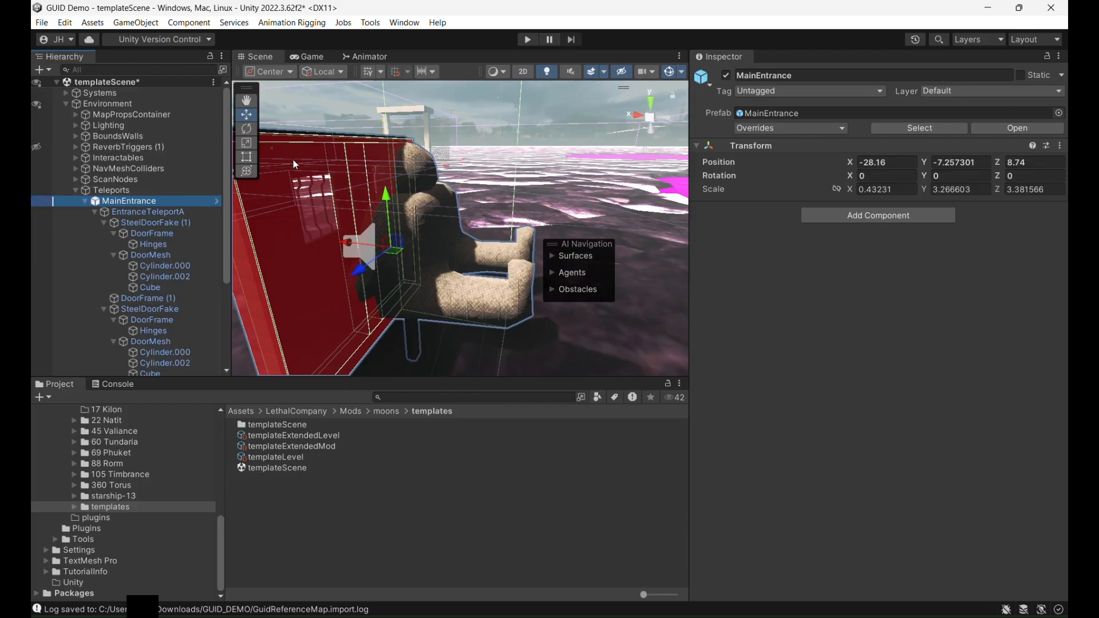
- Open the TemplateBasicRoom1 prefab from Mods/interiors/Template/TilePrefabs
{"action": "scroll", "coordinate": [122, 463], "scroll_direction": "up", "scroll_amount": 2}
{"action": "scroll", "coordinate": [127, 473], "scroll_direction": "up", "scroll_amount": 4}
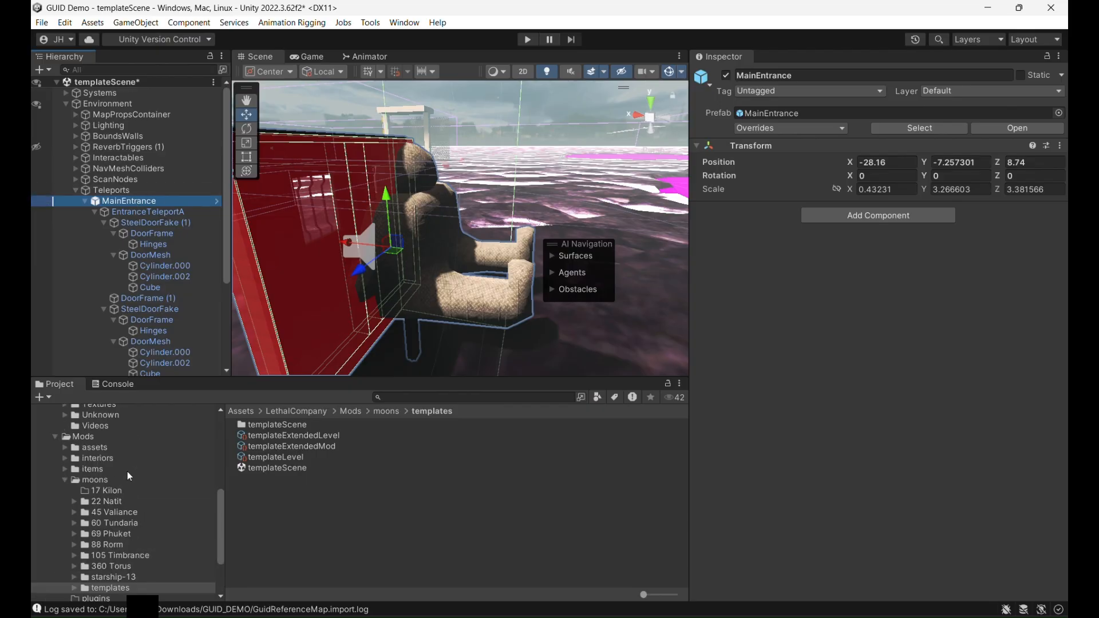
{"action": "left_click", "coordinate": [109, 495]}
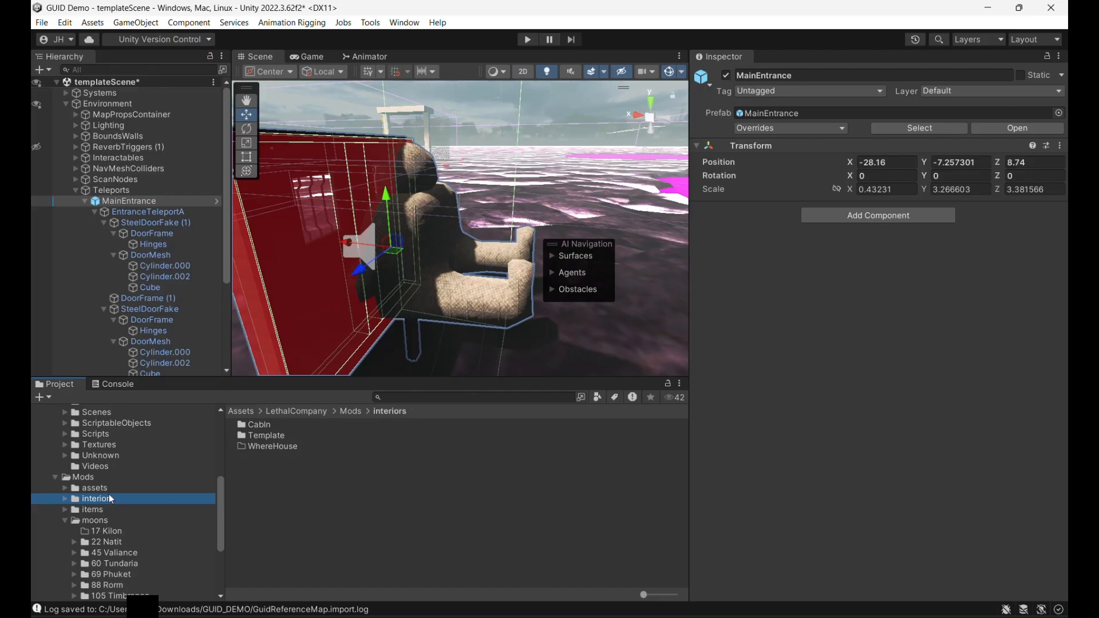
{"action": "double_click", "coordinate": [276, 434]}
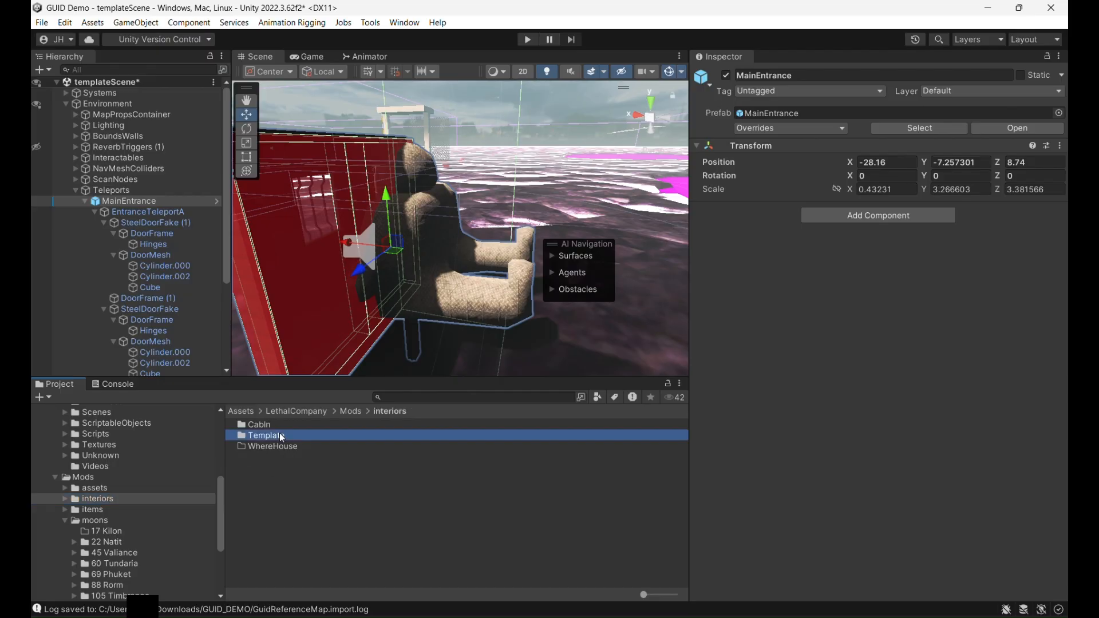
{"action": "left_click", "coordinate": [280, 436]}
{"action": "double_click", "coordinate": [280, 434]}
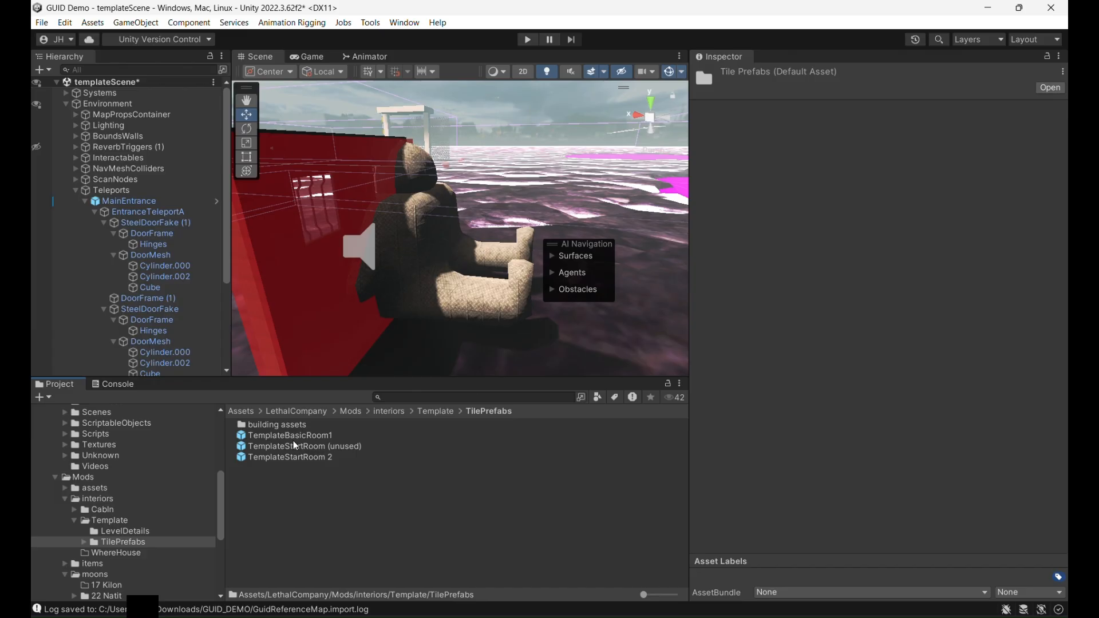
{"action": "double_click", "coordinate": [297, 438]}
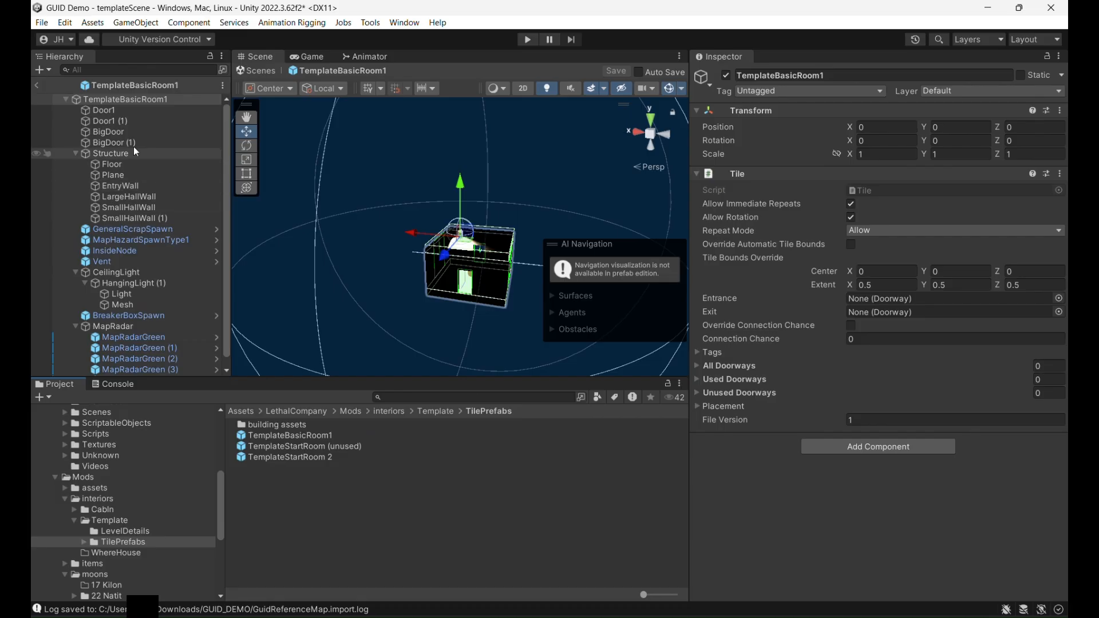
- Check Door1's Blocker Prefab Weights and Connector Prefab Weights entries for missing references, and return to templateScene
{"action": "left_click", "coordinate": [133, 114]}
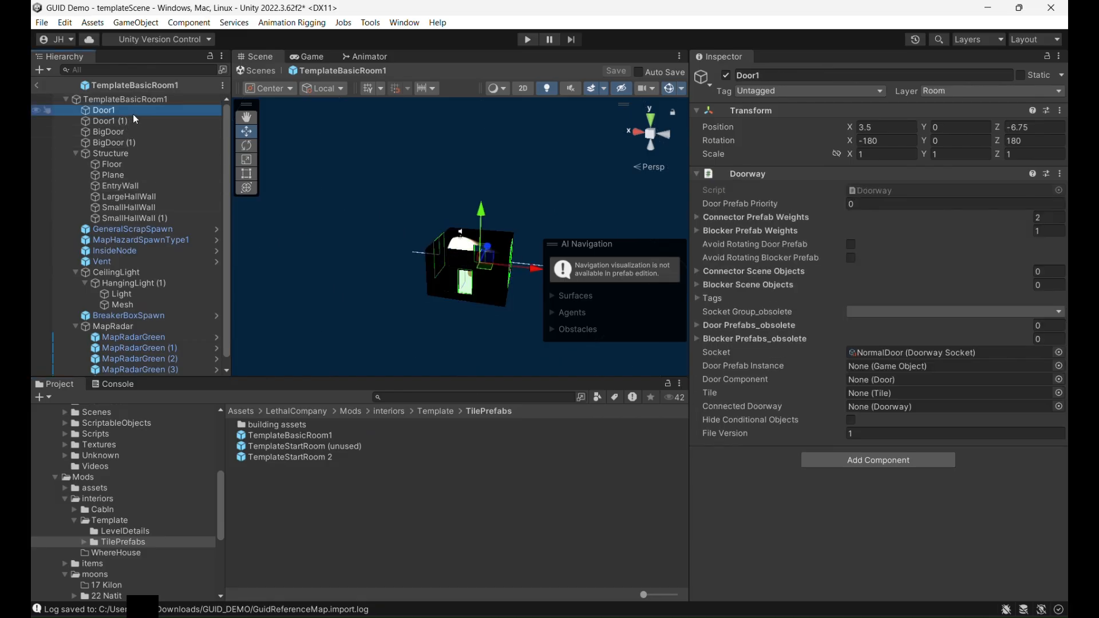
{"action": "left_click", "coordinate": [698, 231]}
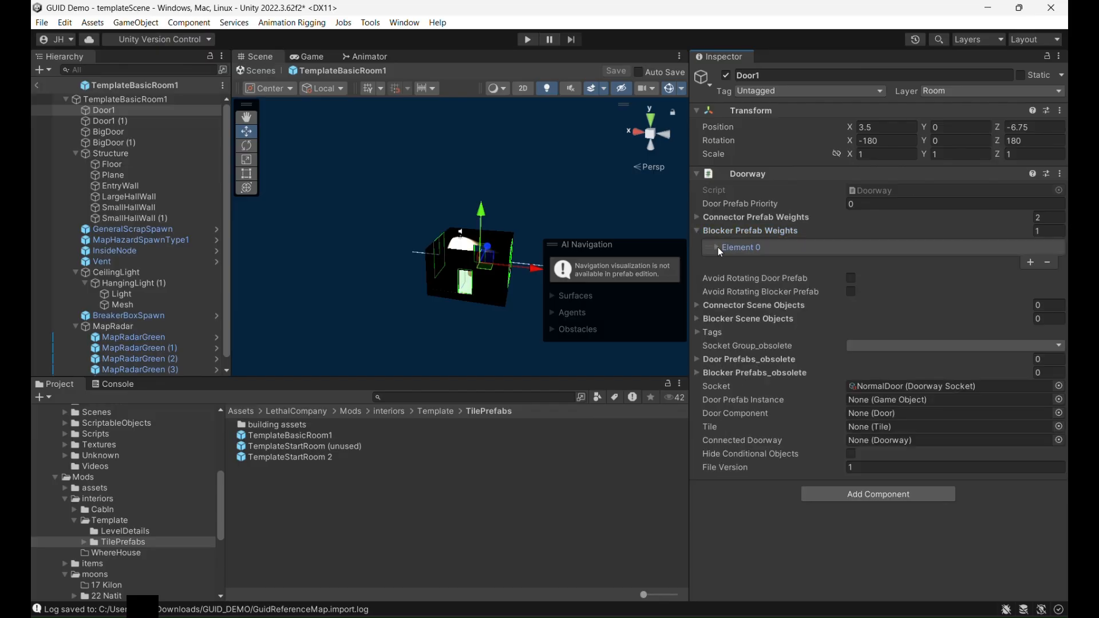
{"action": "left_click", "coordinate": [717, 247]}
{"action": "left_click", "coordinate": [698, 216]}
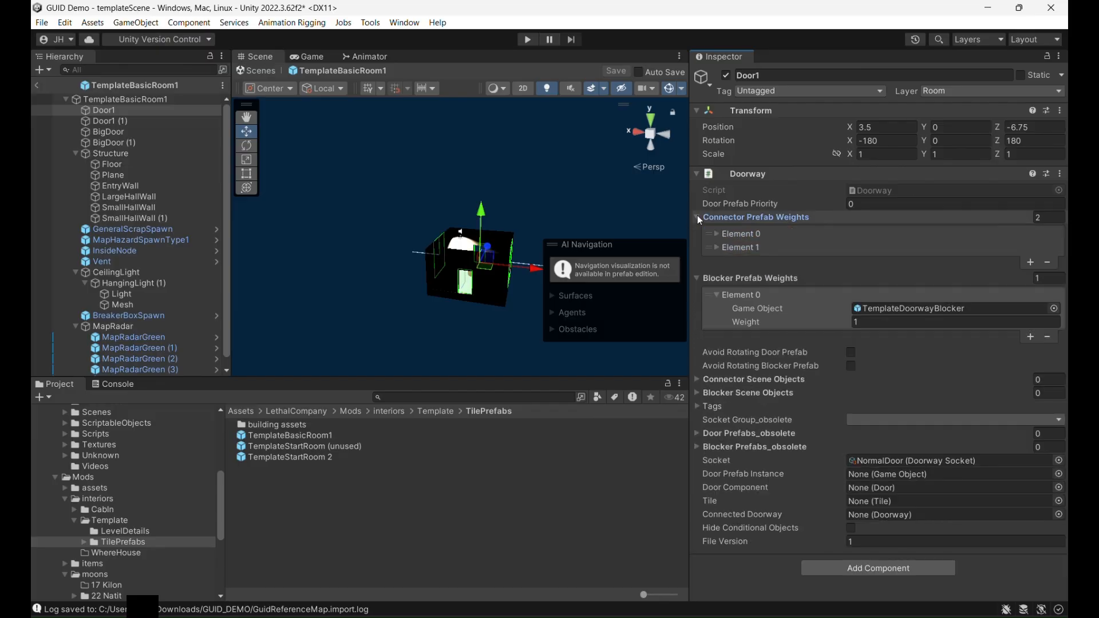
{"action": "left_click", "coordinate": [716, 234]}
{"action": "left_click", "coordinate": [719, 273]}
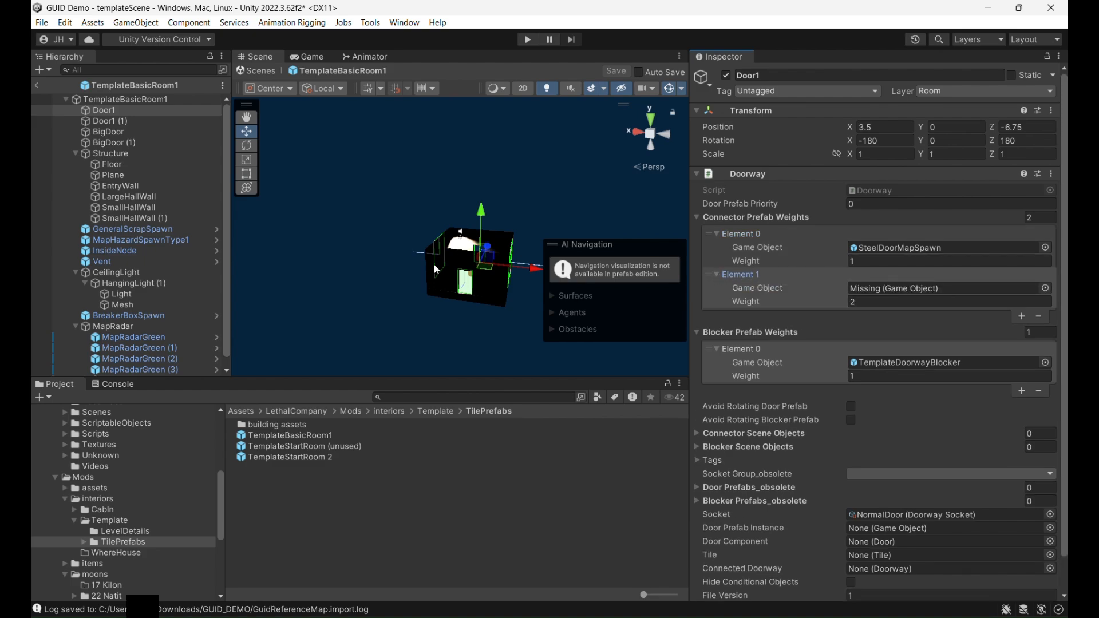
{"action": "right_click_drag", "start_coordinate": [352, 250], "coordinate": [428, 269]}
{"action": "left_click", "coordinate": [36, 84]}
- Survey templateScene from the ship across the terrain to the main entrance and fire exits
{"action": "scroll", "coordinate": [428, 269], "scroll_direction": "down", "scroll_amount": 4}
{"action": "scroll", "coordinate": [431, 274], "scroll_direction": "down", "scroll_amount": 6}
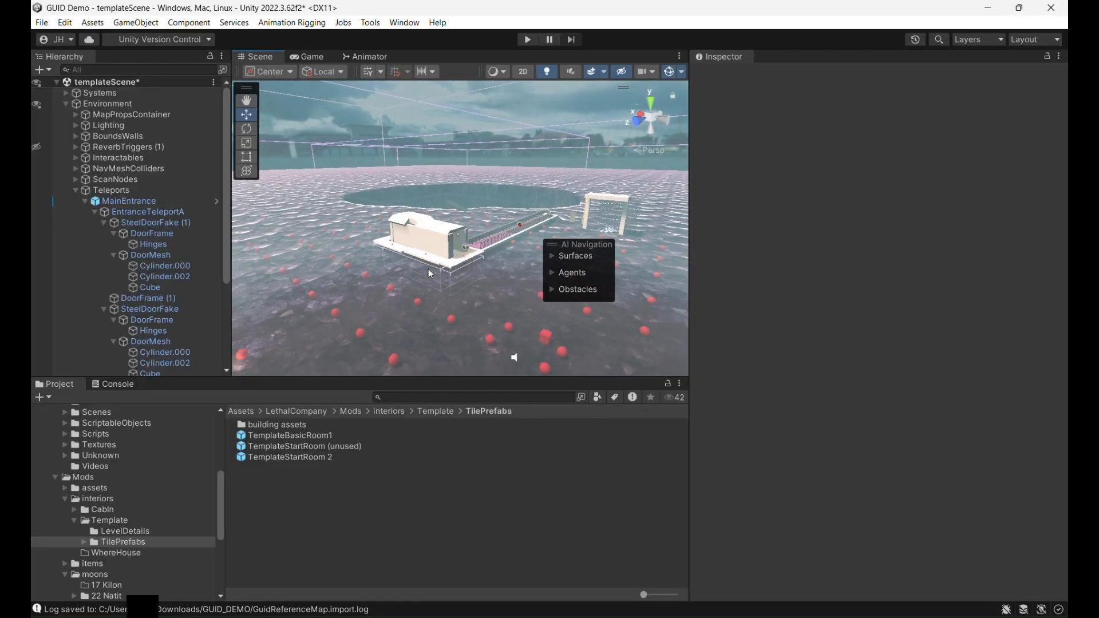
{"action": "right_click_drag", "start_coordinate": [430, 274], "coordinate": [564, 208]}
{"action": "key", "text": "w"}
{"action": "key", "text": "a"}
{"action": "middle_click_drag", "start_coordinate": [564, 208], "coordinate": [429, 246]}
{"action": "right_click_drag", "start_coordinate": [429, 246], "coordinate": [453, 295]}
{"action": "key", "text": "Up"}
{"action": "key", "text": "Left"}
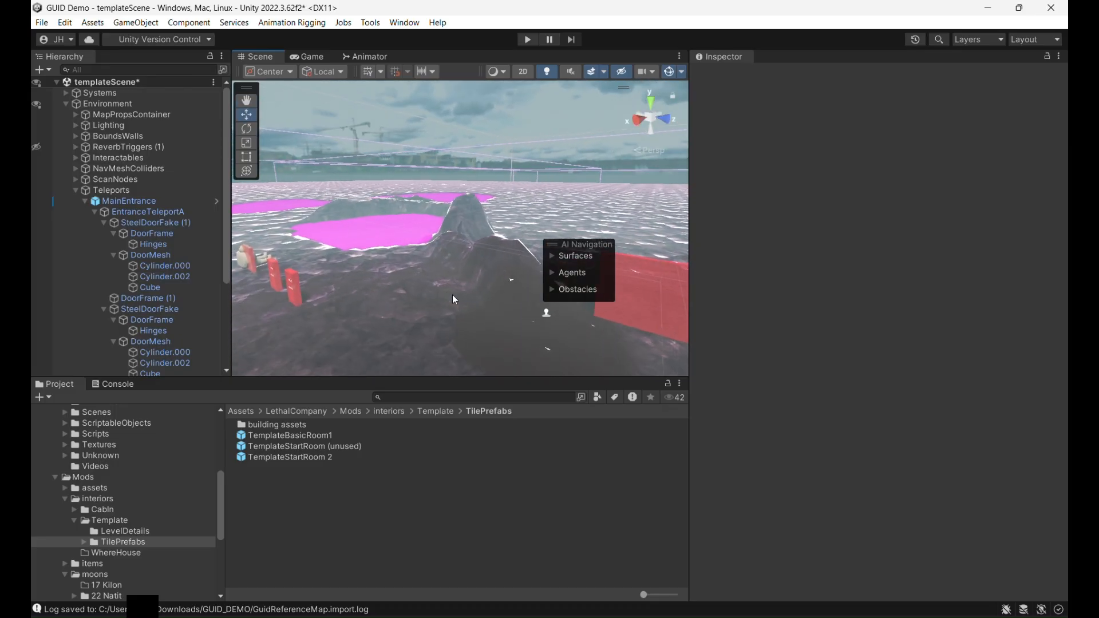
{"action": "key", "text": "Up"}
{"action": "key", "text": "Left"}
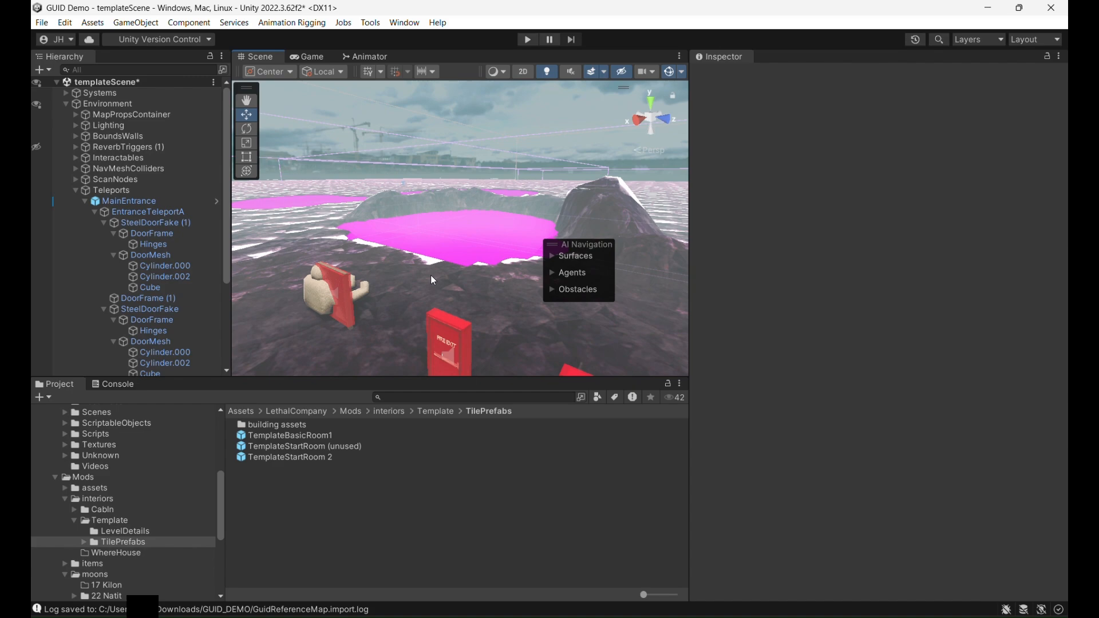
- Examine the magenta water surfaces and the surrounding terrain in templateScene from closer and wider viewpoints
{"action": "scroll", "coordinate": [90, 503], "scroll_direction": "up", "scroll_amount": 6}
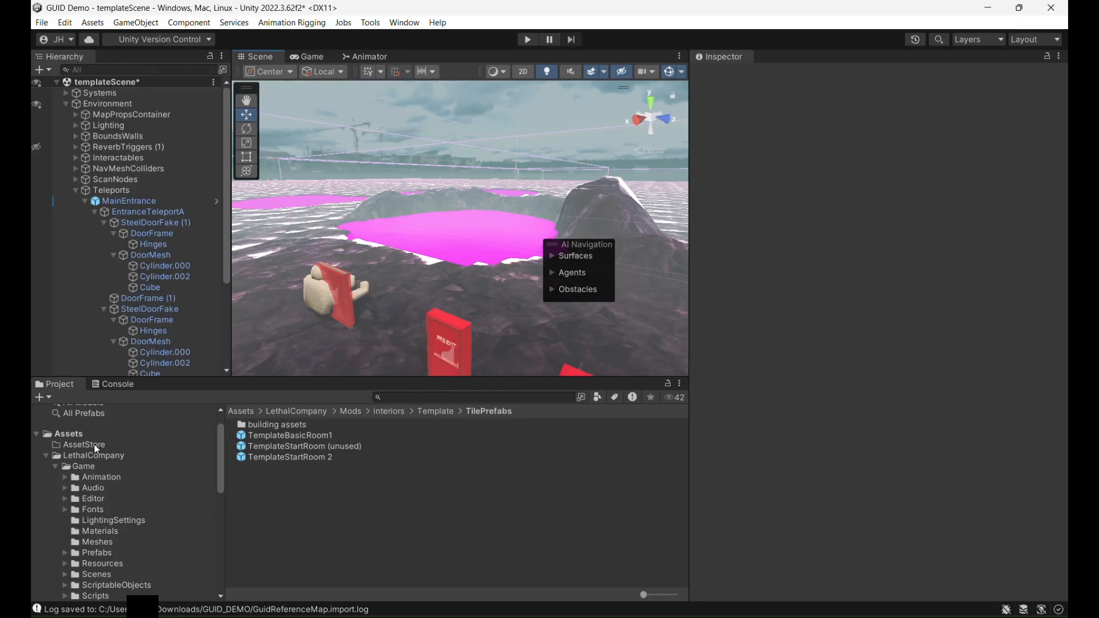
{"action": "middle_click_drag", "start_coordinate": [451, 253], "coordinate": [434, 276]}
{"action": "right_click_drag", "start_coordinate": [445, 261], "coordinate": [399, 270]}
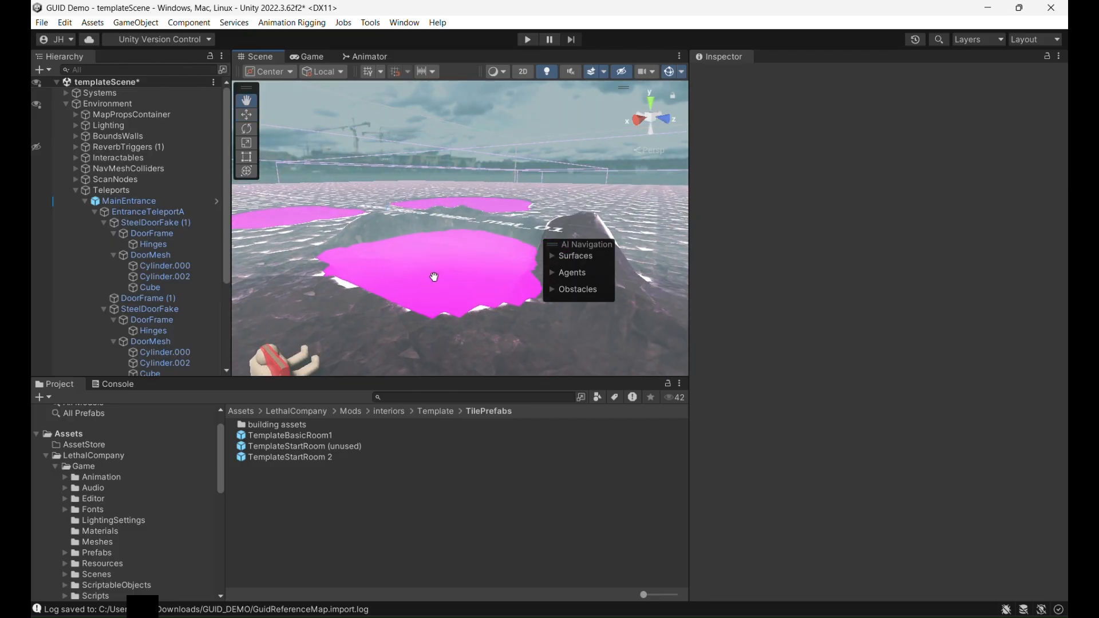
{"action": "scroll", "coordinate": [399, 269], "scroll_direction": "up", "scroll_amount": 8}
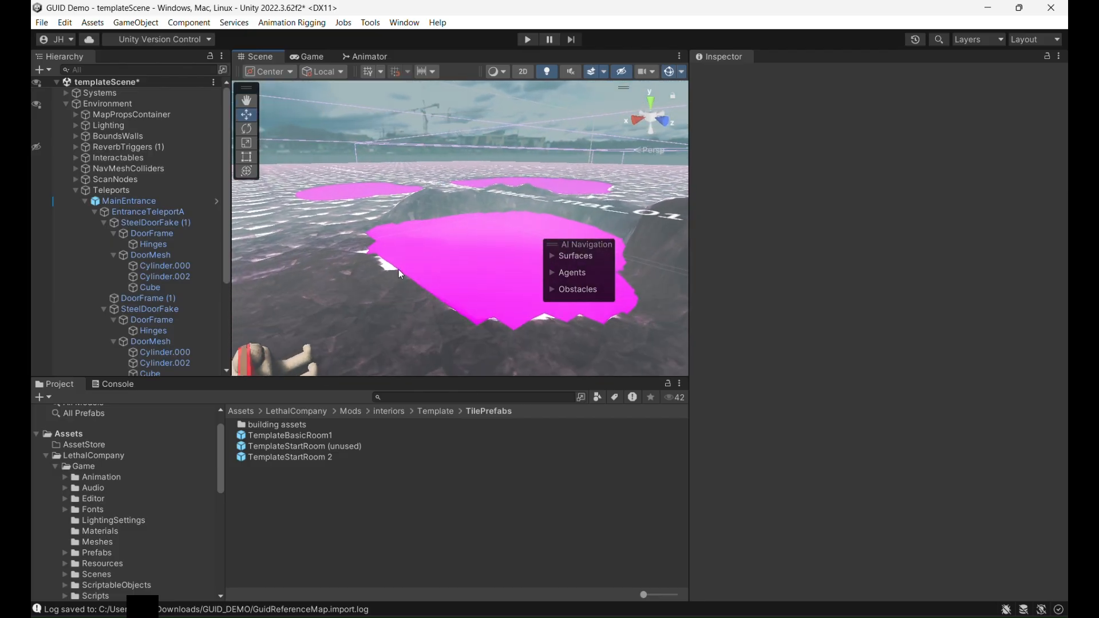
{"action": "middle_click_drag", "start_coordinate": [401, 253], "coordinate": [422, 304]}
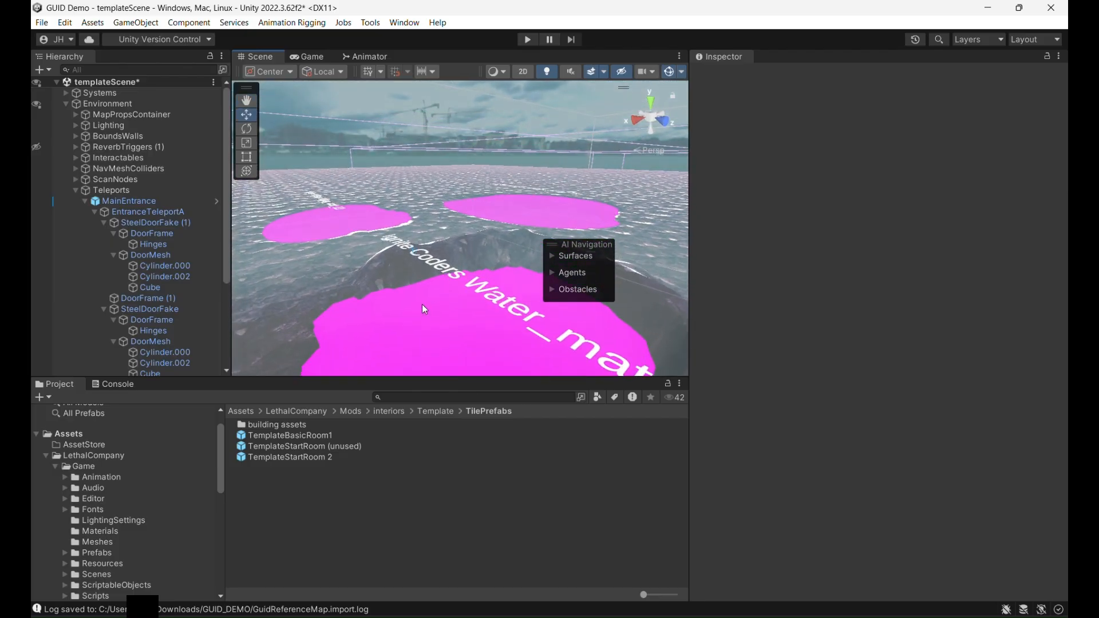
{"action": "key", "text": "Down"}
{"action": "key", "text": "Left"}
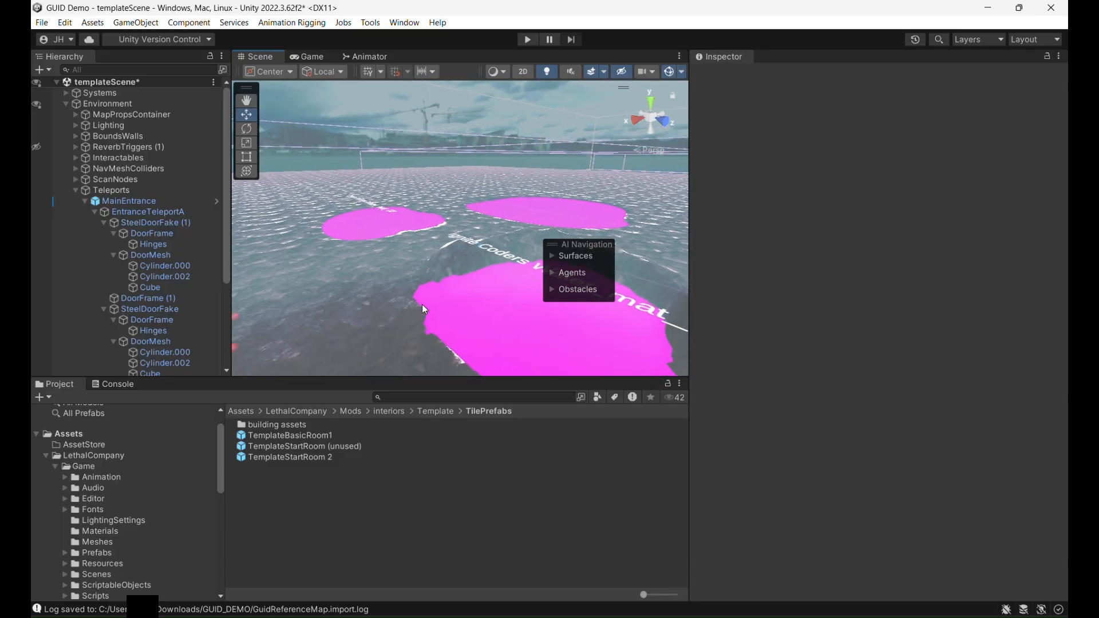
{"action": "key", "text": "Down"}
{"action": "key", "text": "Left"}
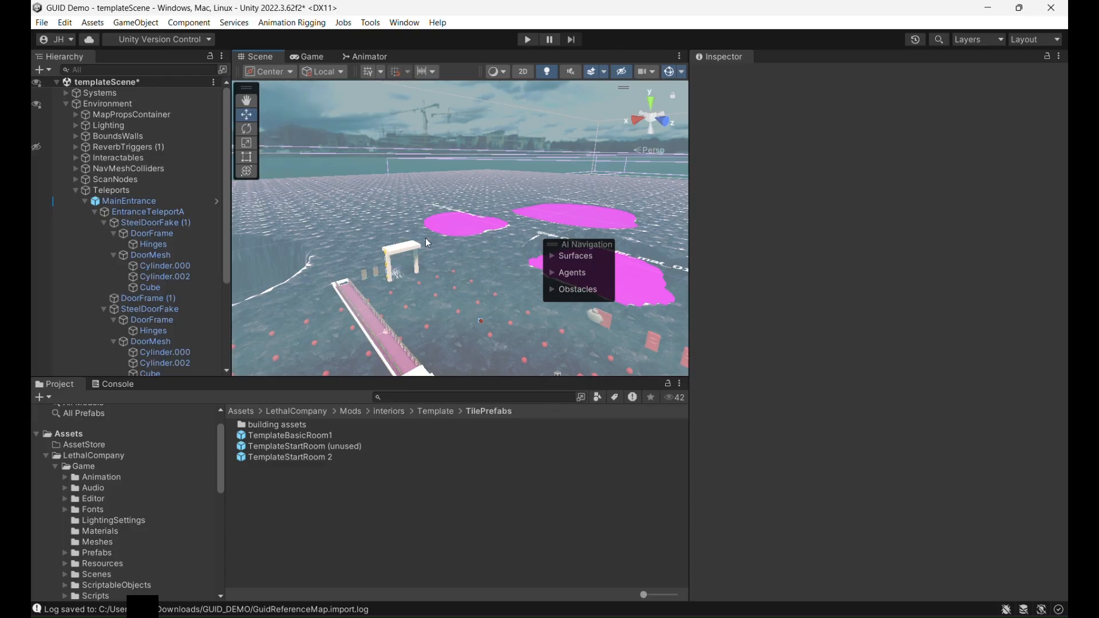
{"action": "right_click_drag", "start_coordinate": [382, 231], "coordinate": [482, 297]}
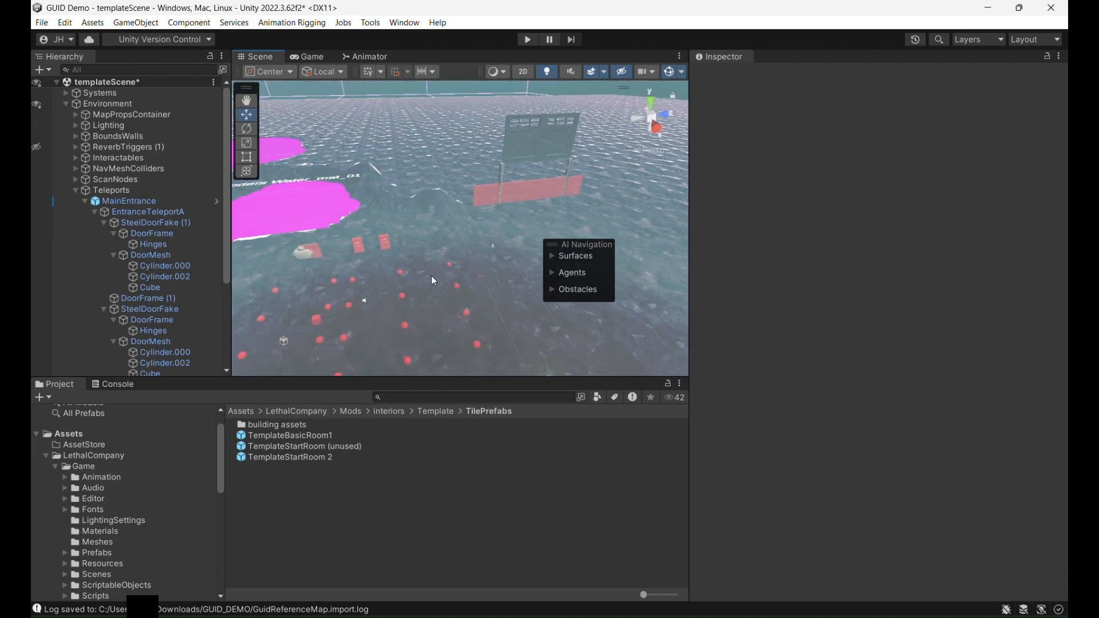
- Inspect templateScene's terrain from the billboard to the building and walkway, and look through the scene's object hierarchy
{"action": "key", "text": "Up"}
{"action": "key", "text": "Left"}
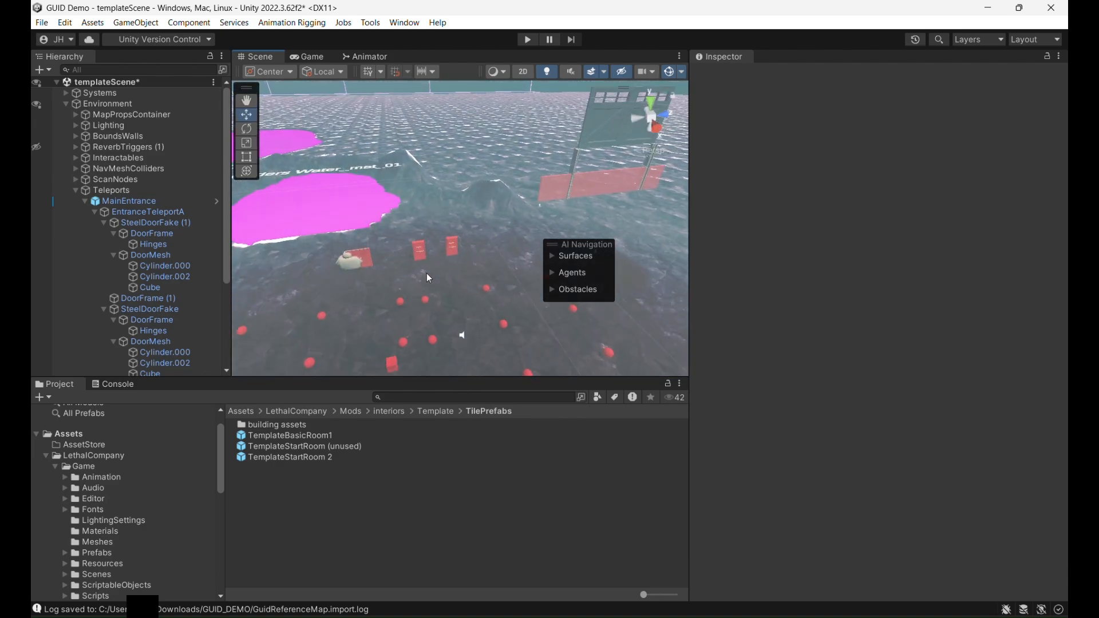
{"action": "right_click_drag", "start_coordinate": [427, 273], "coordinate": [557, 212]}
{"action": "right_click_drag", "start_coordinate": [420, 233], "coordinate": [537, 226]}
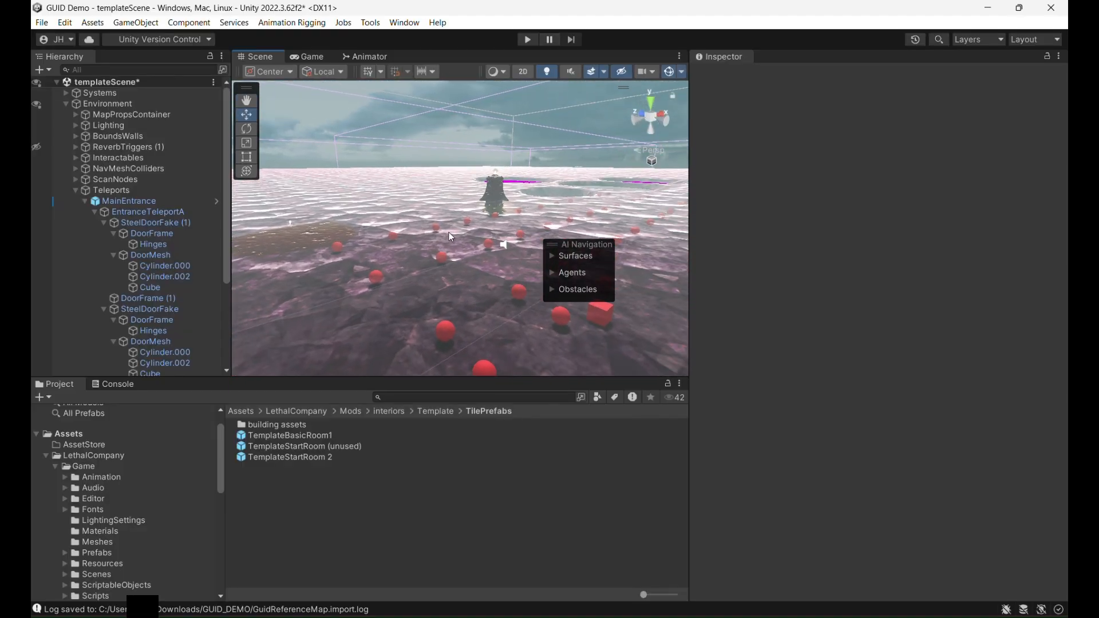
{"action": "right_click_drag", "start_coordinate": [451, 233], "coordinate": [559, 218]}
{"action": "key", "text": "Right"}
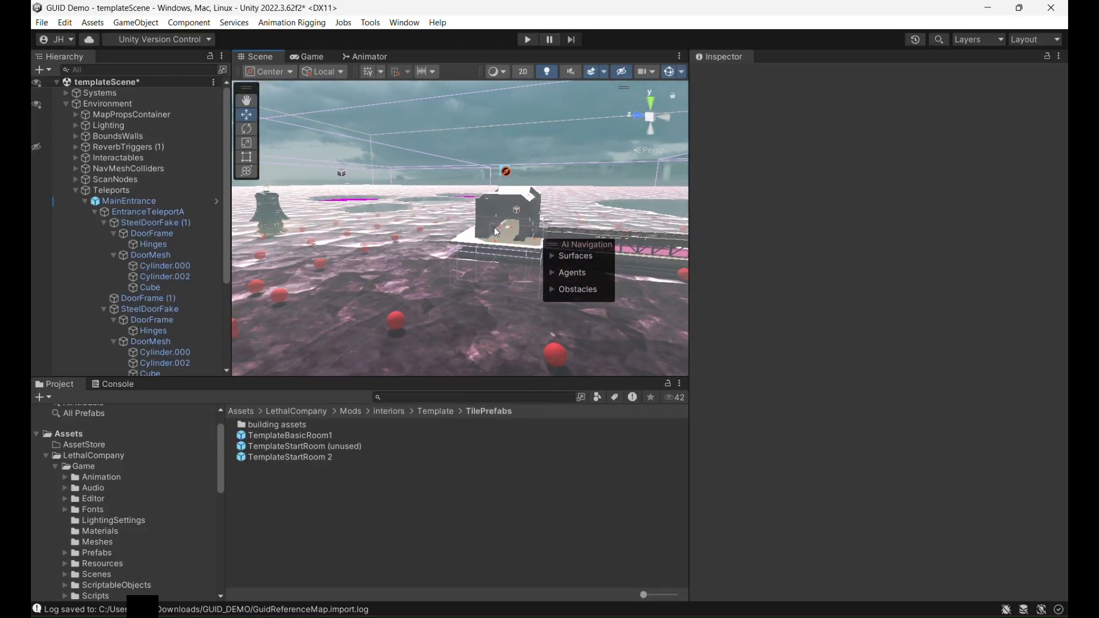
{"action": "key", "text": "Down"}
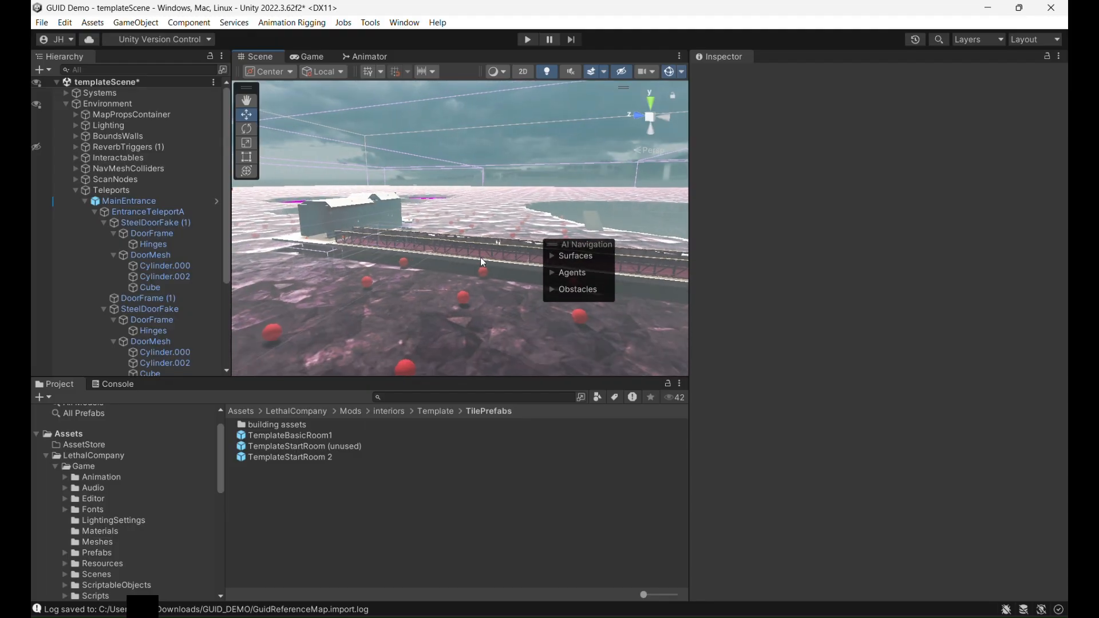
{"action": "scroll", "coordinate": [151, 228], "scroll_direction": "down", "scroll_amount": 4}
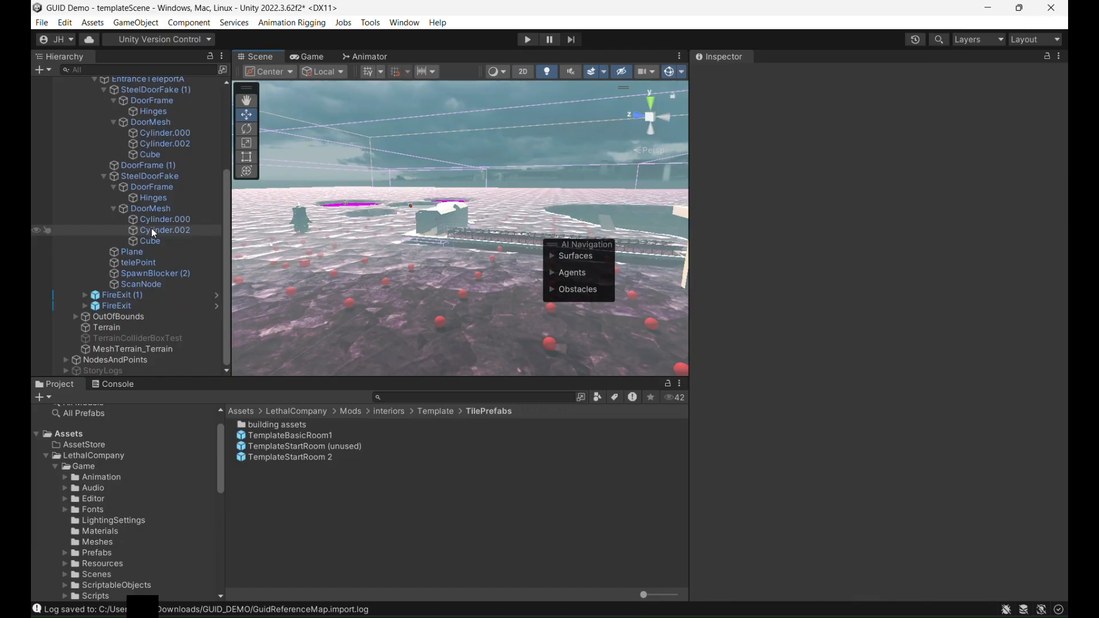
{"action": "scroll", "coordinate": [151, 228], "scroll_direction": "up", "scroll_amount": 4}
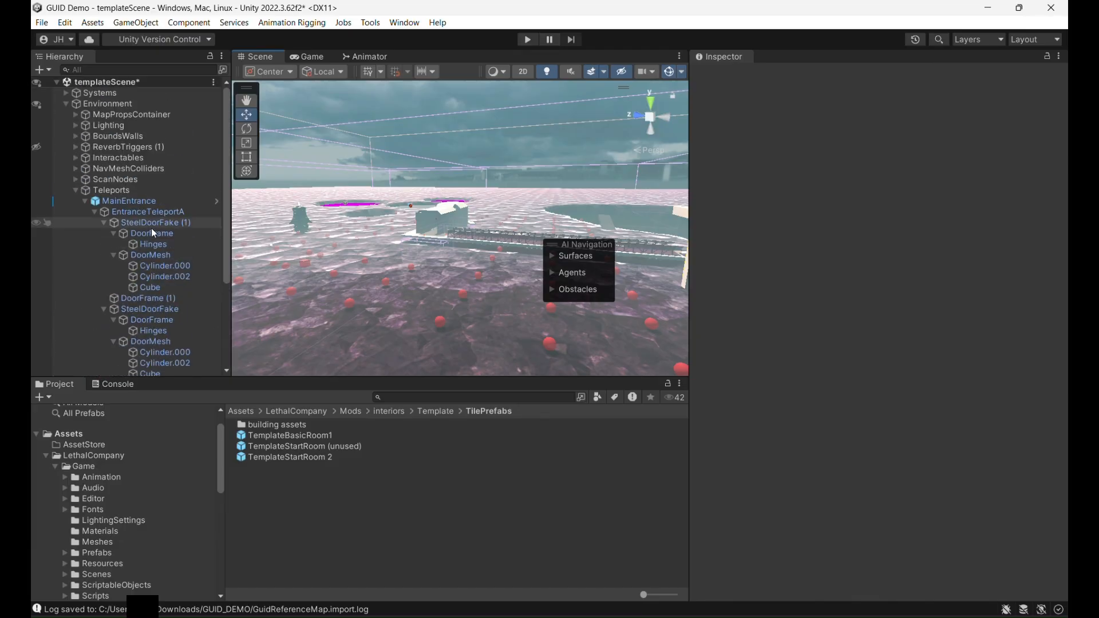